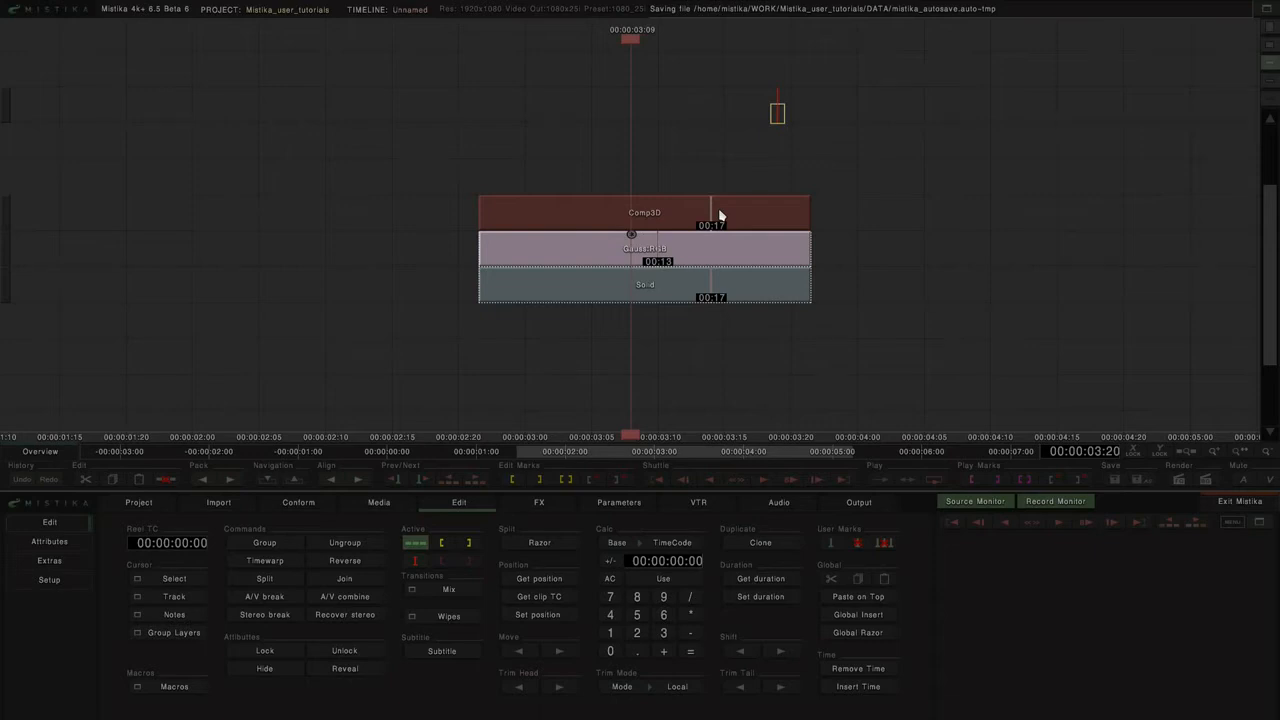
- Open the Solid clip's effect editor and set its colour to a dark crimson, about red 45 and blue 22
double_click(675, 296)
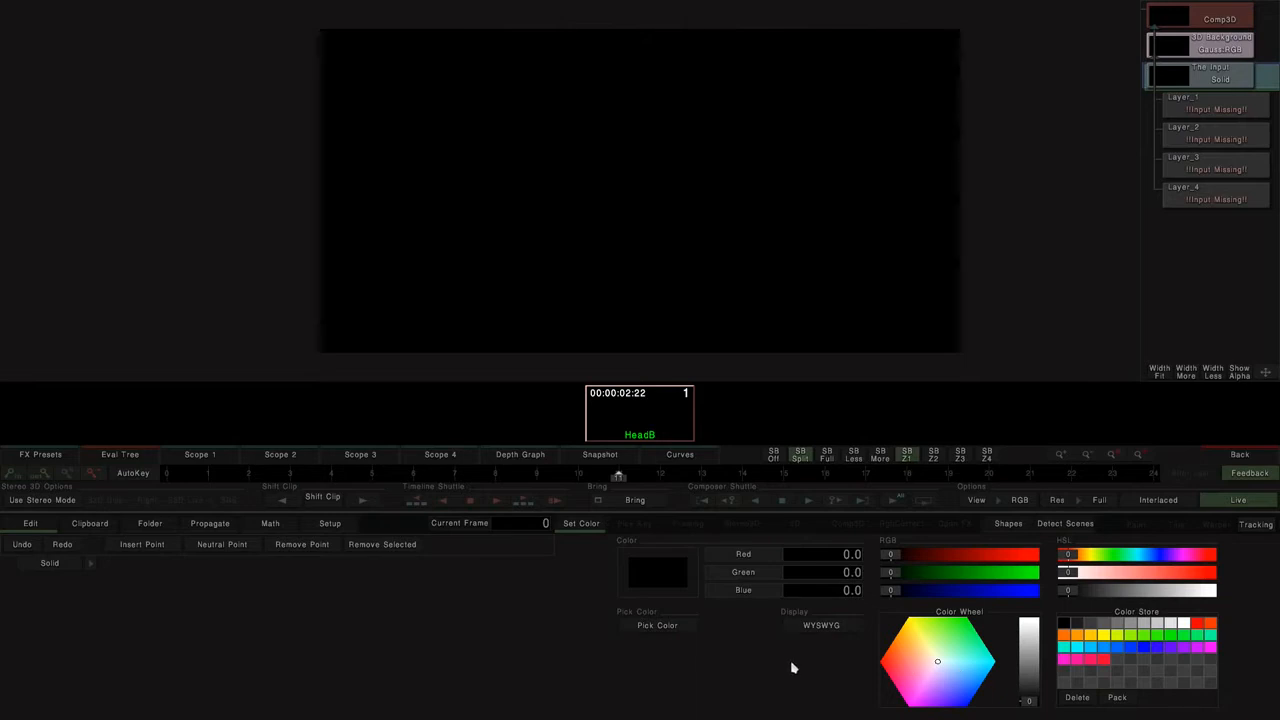
left_click_drag(1029, 702, 1029, 665)
left_click_drag(944, 655, 872, 697)
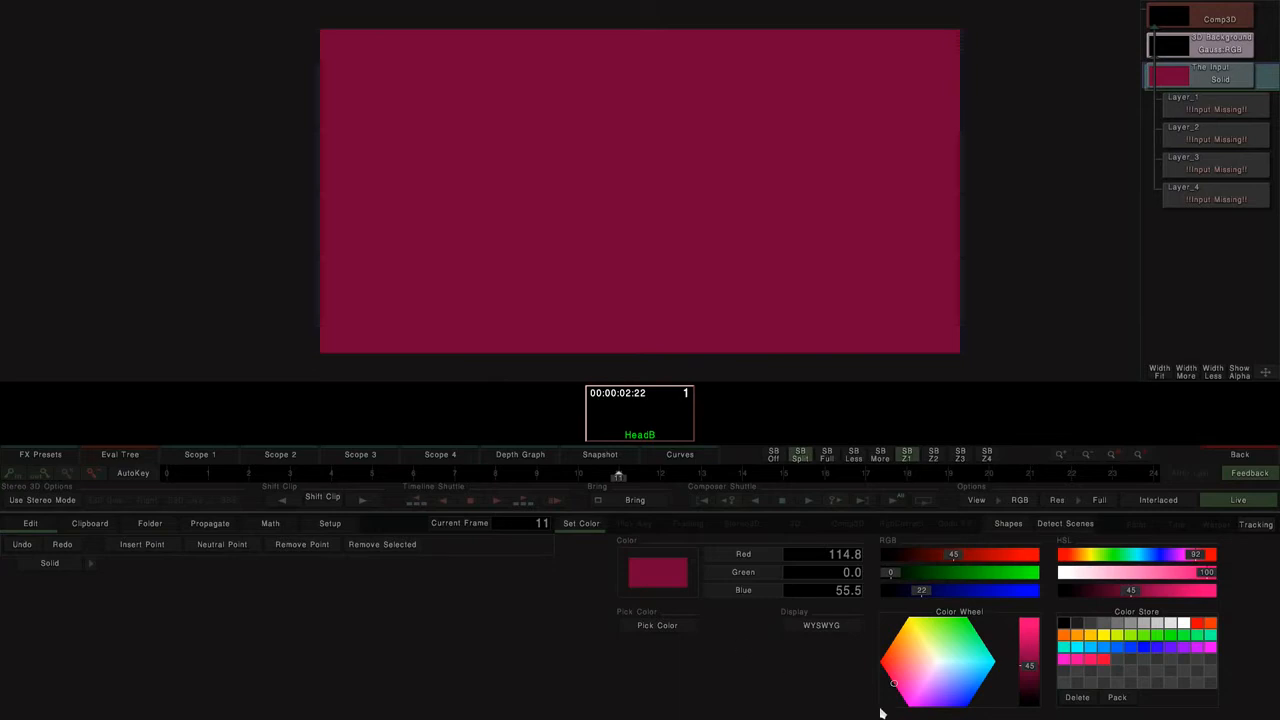
- Switch the Solid's colour controls to the curves editor
left_click(679, 455)
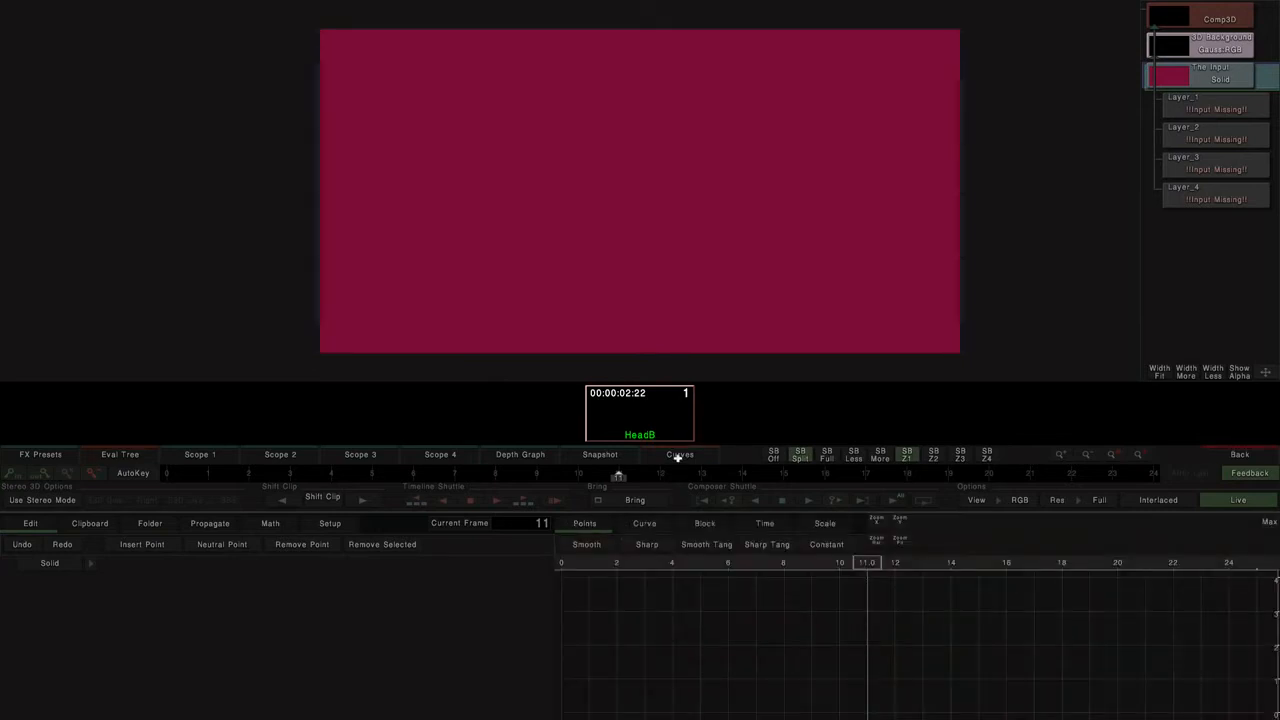
left_click(679, 455)
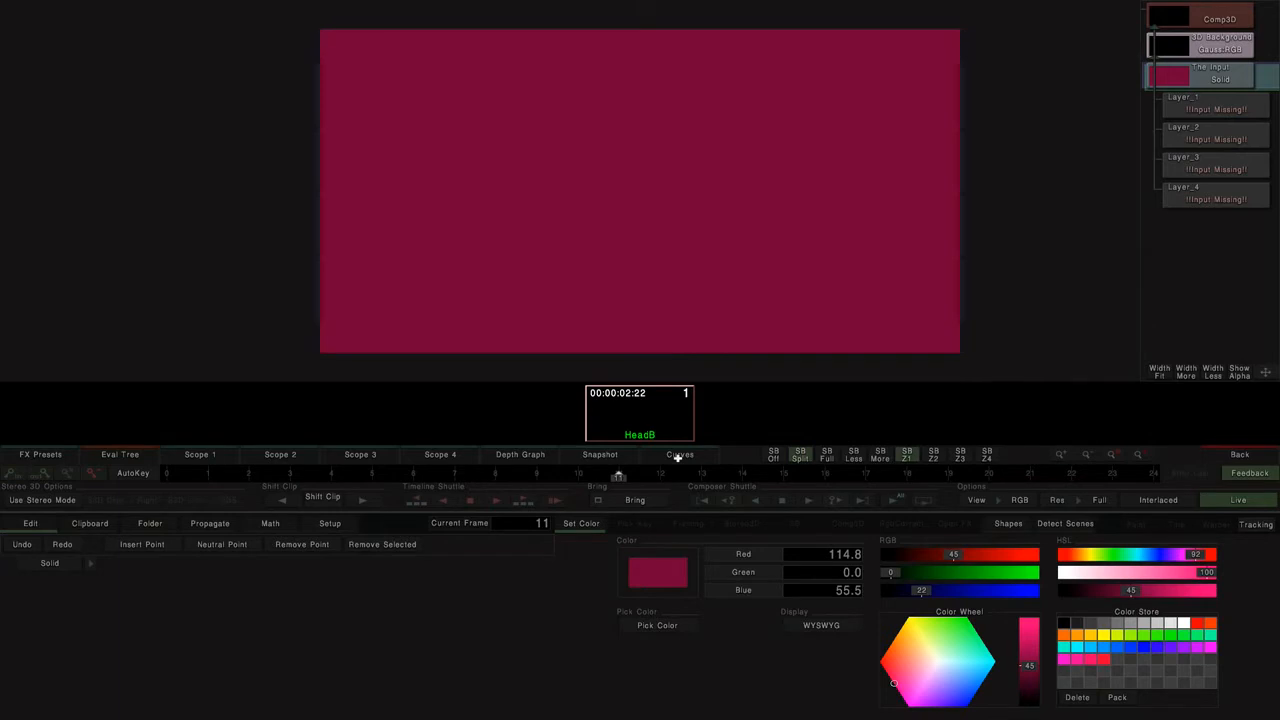
left_click(679, 455)
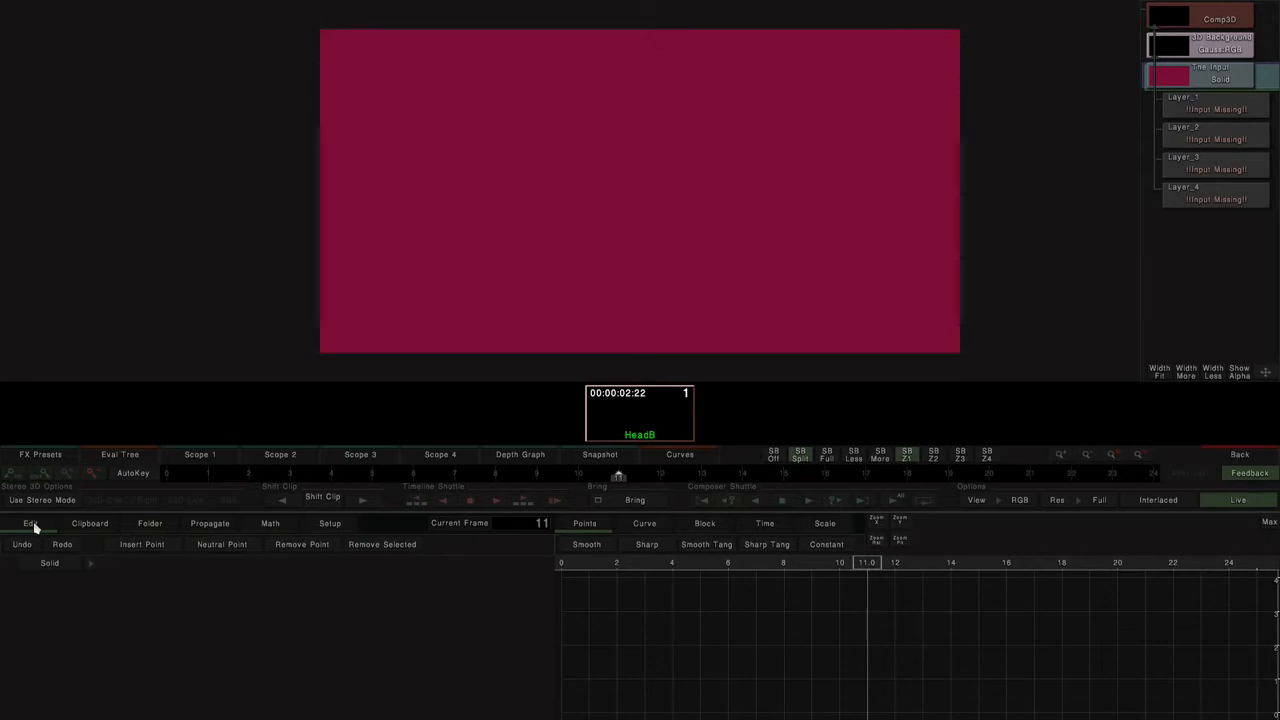
- Review the curve editor's Clipboard, Folder, Propagate, Math and Setup command groups, and return to the Edit commands
left_click(90, 526)
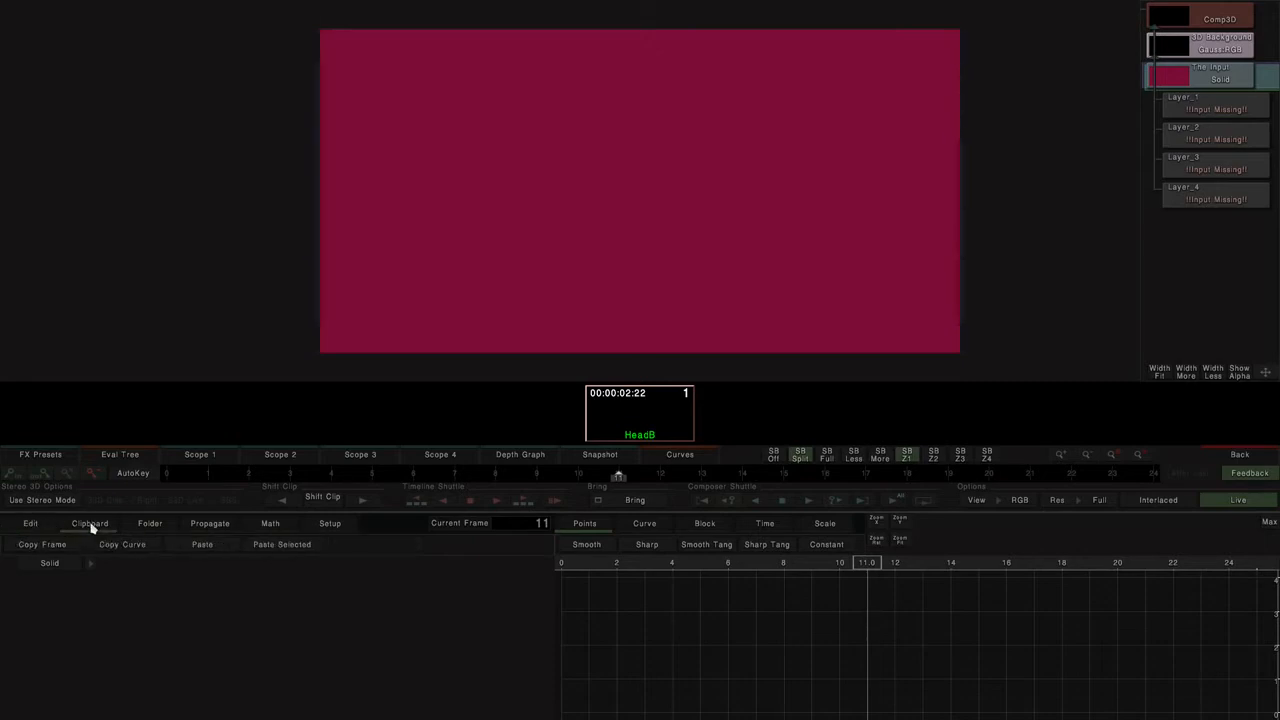
left_click(158, 526)
left_click(209, 527)
left_click(265, 527)
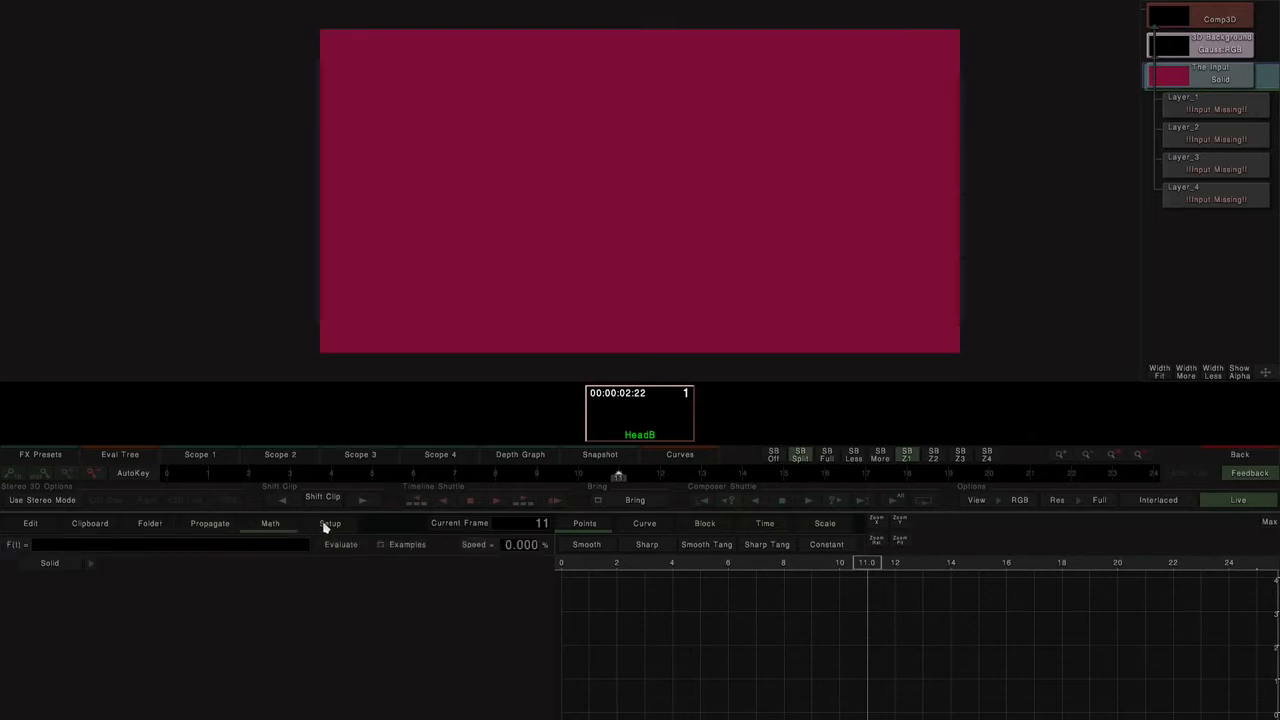
left_click(322, 527)
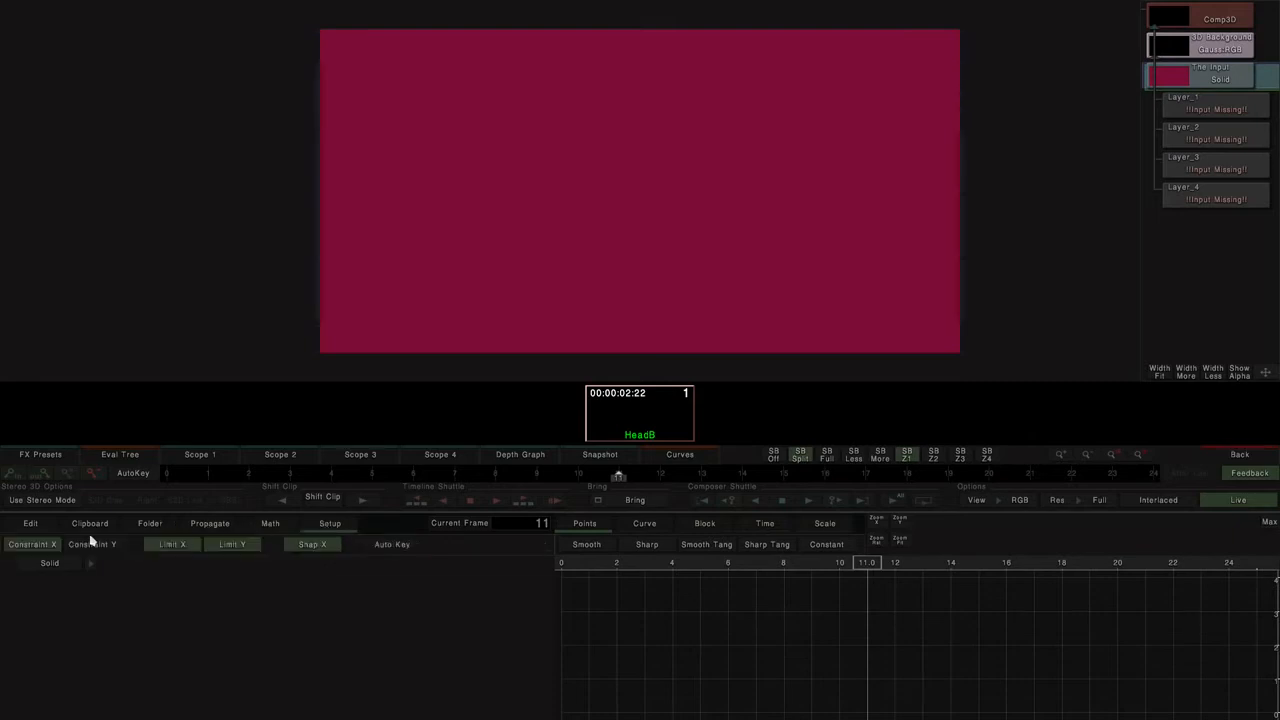
left_click(30, 526)
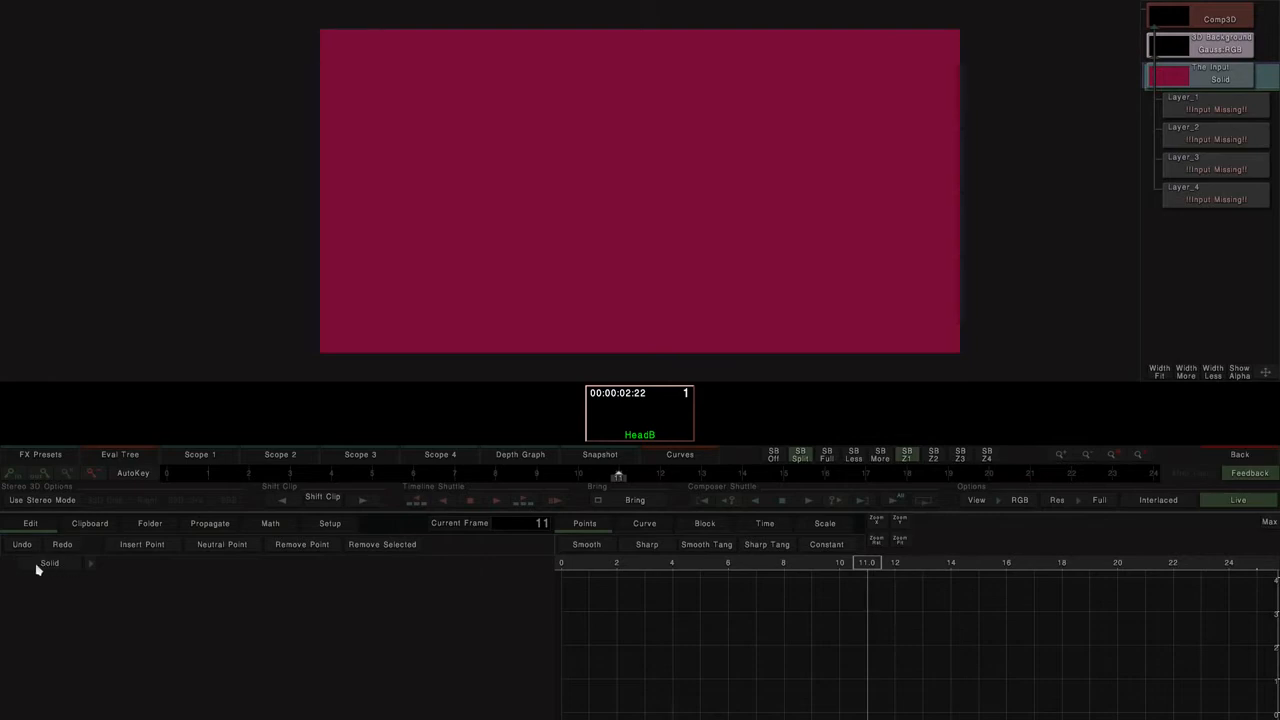
- Expand and collapse the Solid node's parameter list to examine its colour, alpha and format parameters
left_click(91, 569)
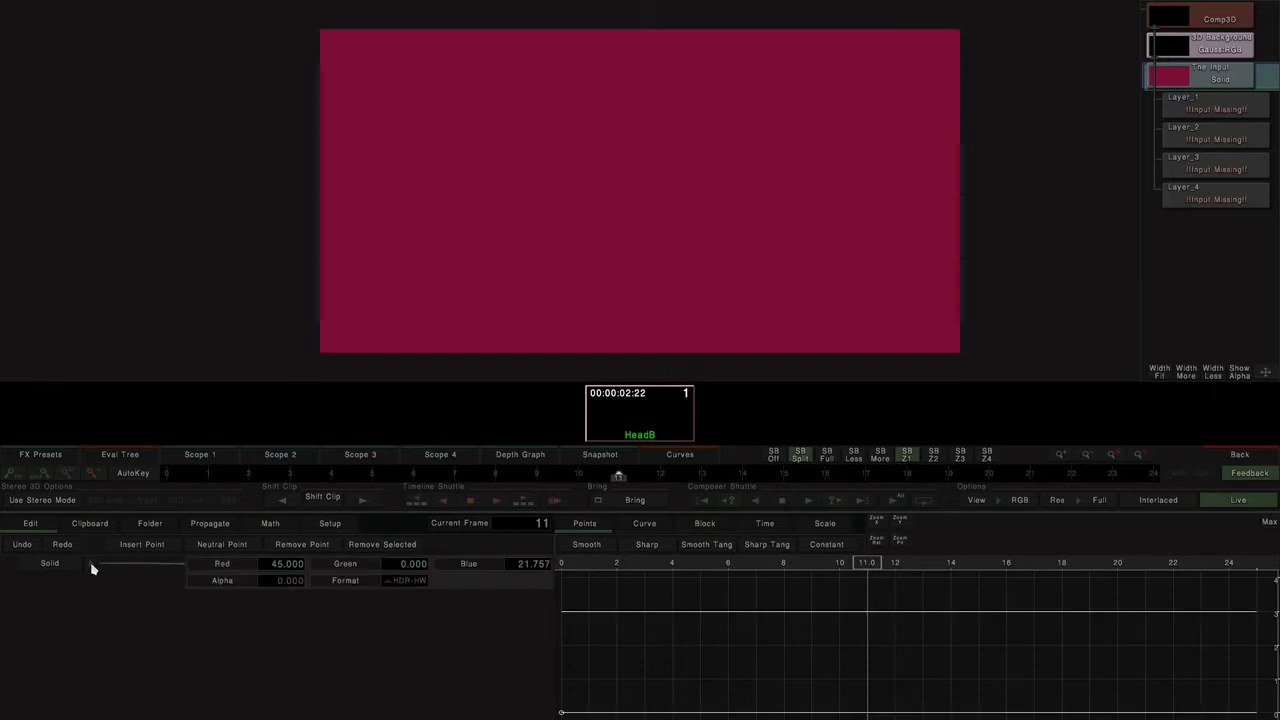
left_click(91, 569)
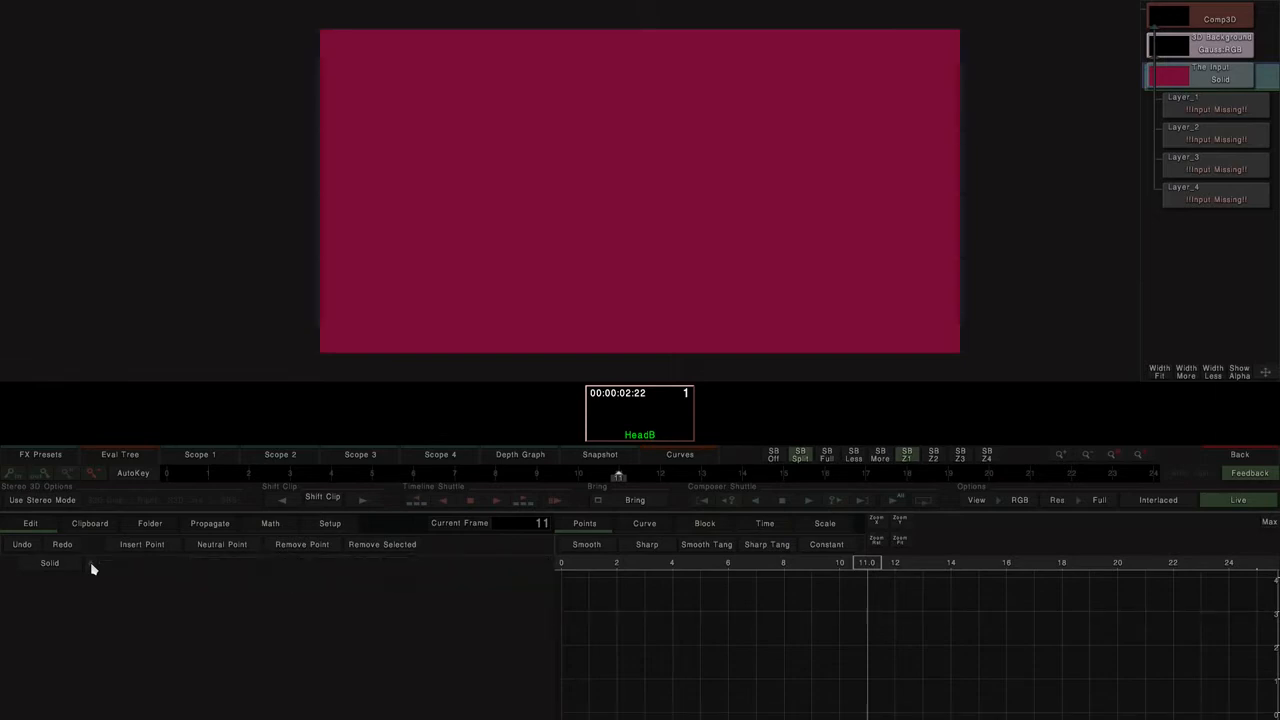
left_click(91, 569)
left_click(91, 569)
left_click(91, 569)
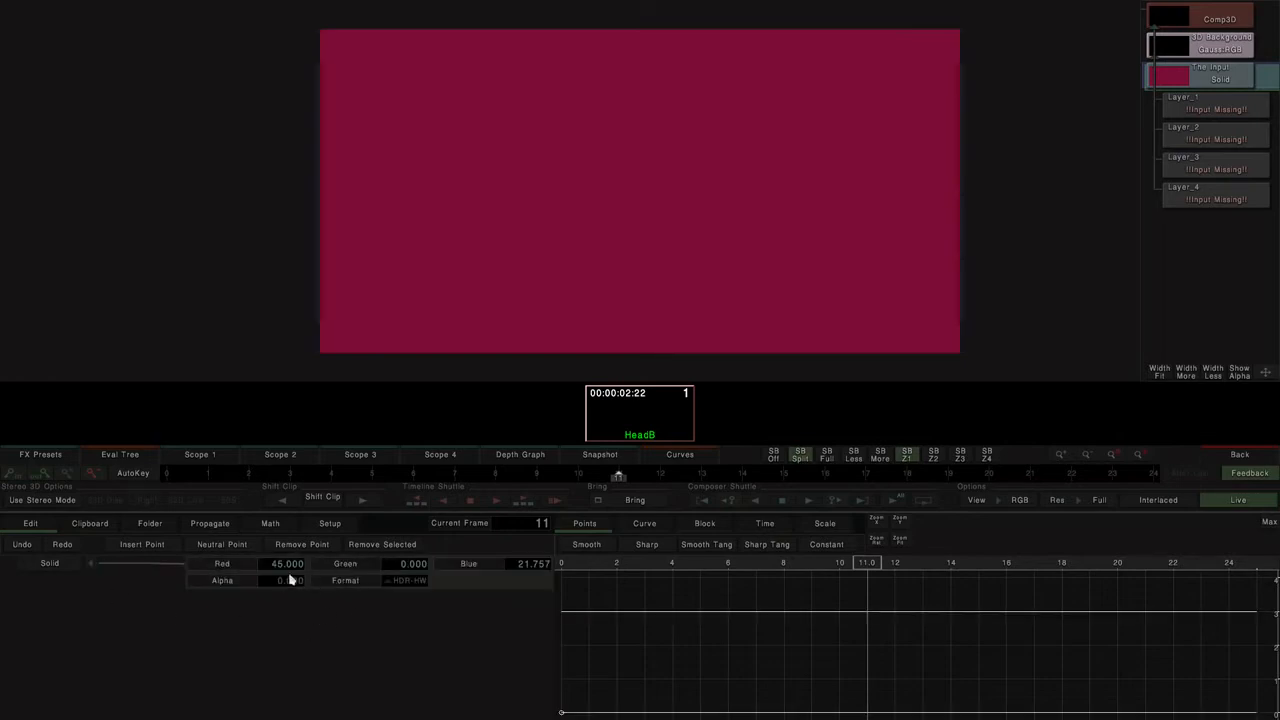
double_click(94, 571)
left_click(94, 571)
left_click(94, 571)
left_click(94, 571)
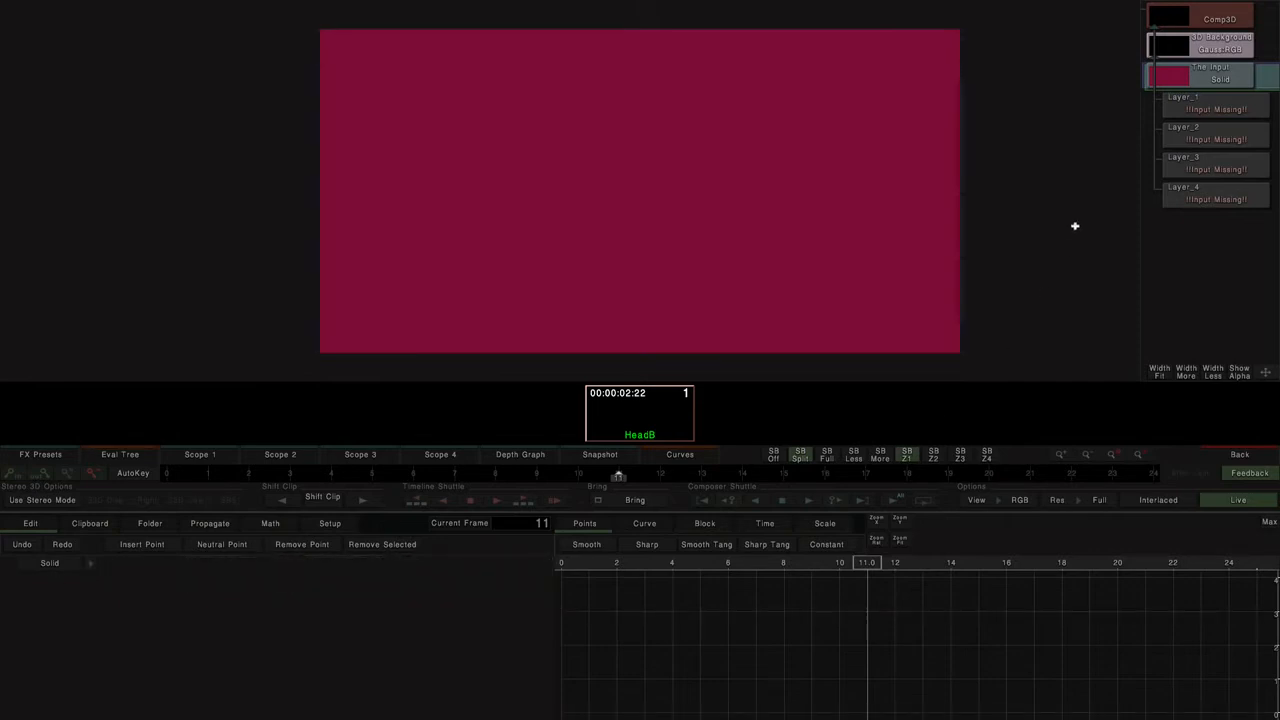
- Examine the Modes and Radius parameters of the Gauss RGB effect, and collapse its parameter tree
left_click(1203, 53)
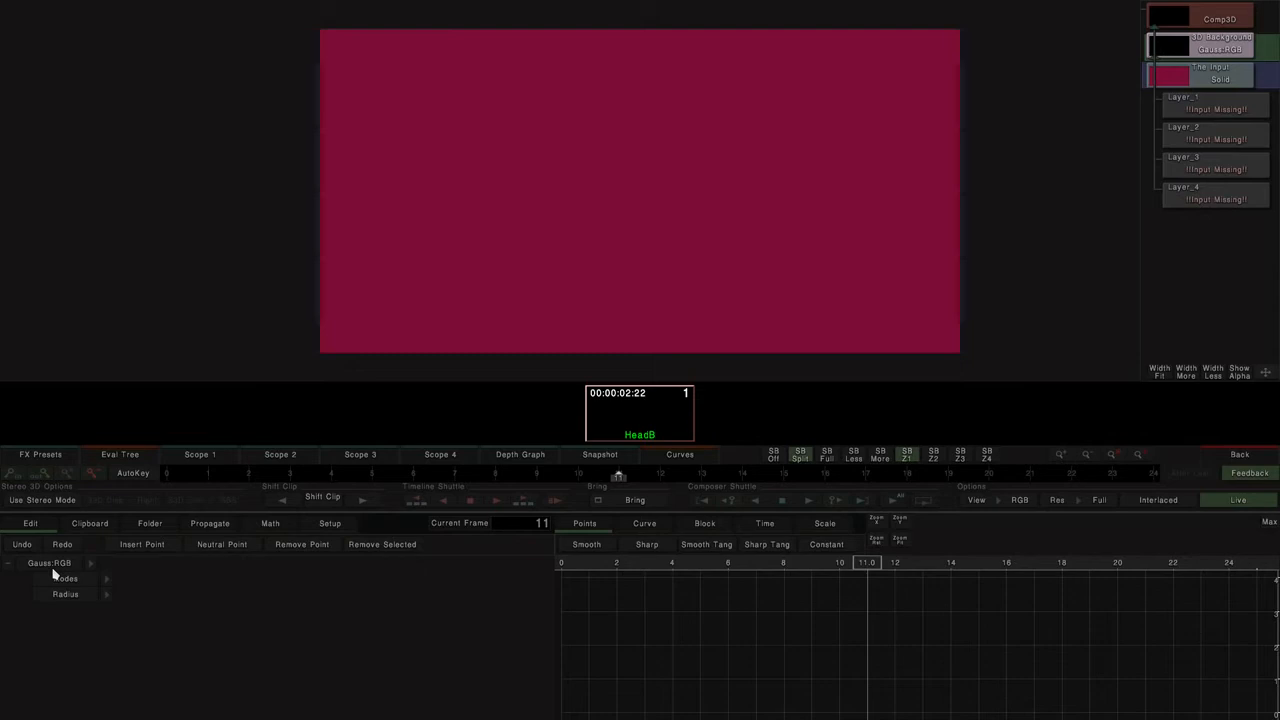
left_click(6, 566)
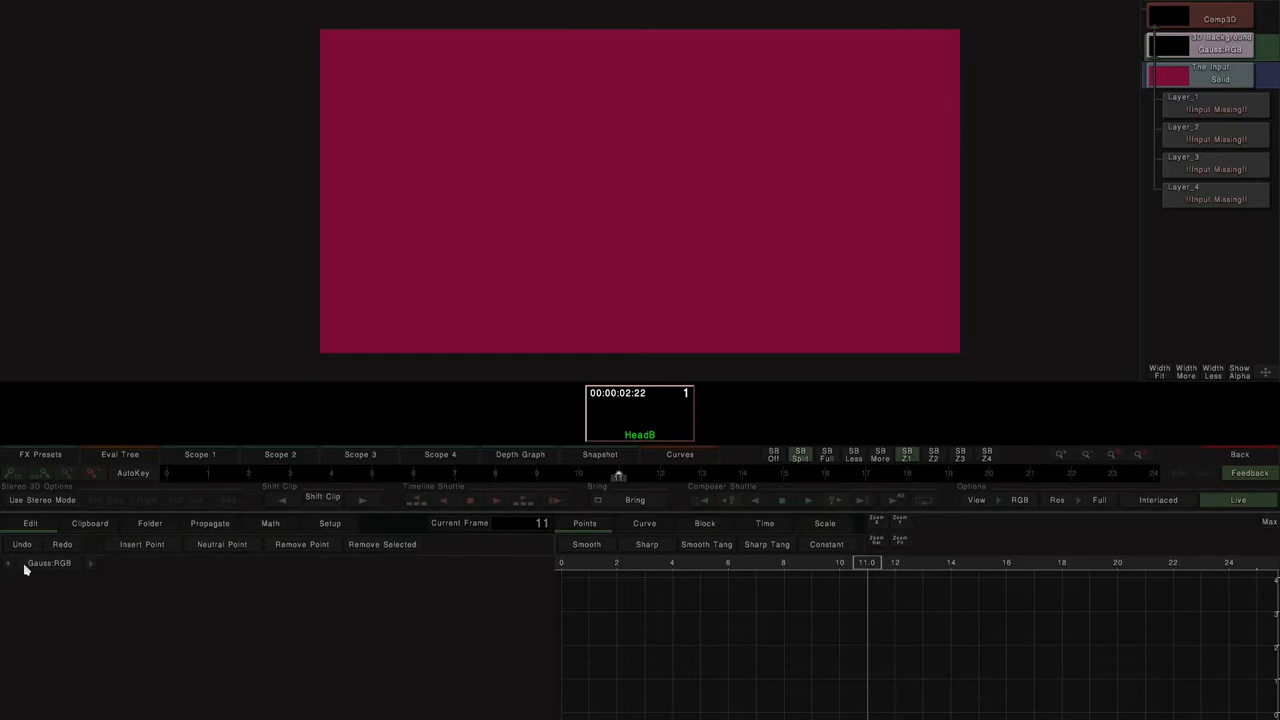
left_click(8, 566)
left_click(108, 581)
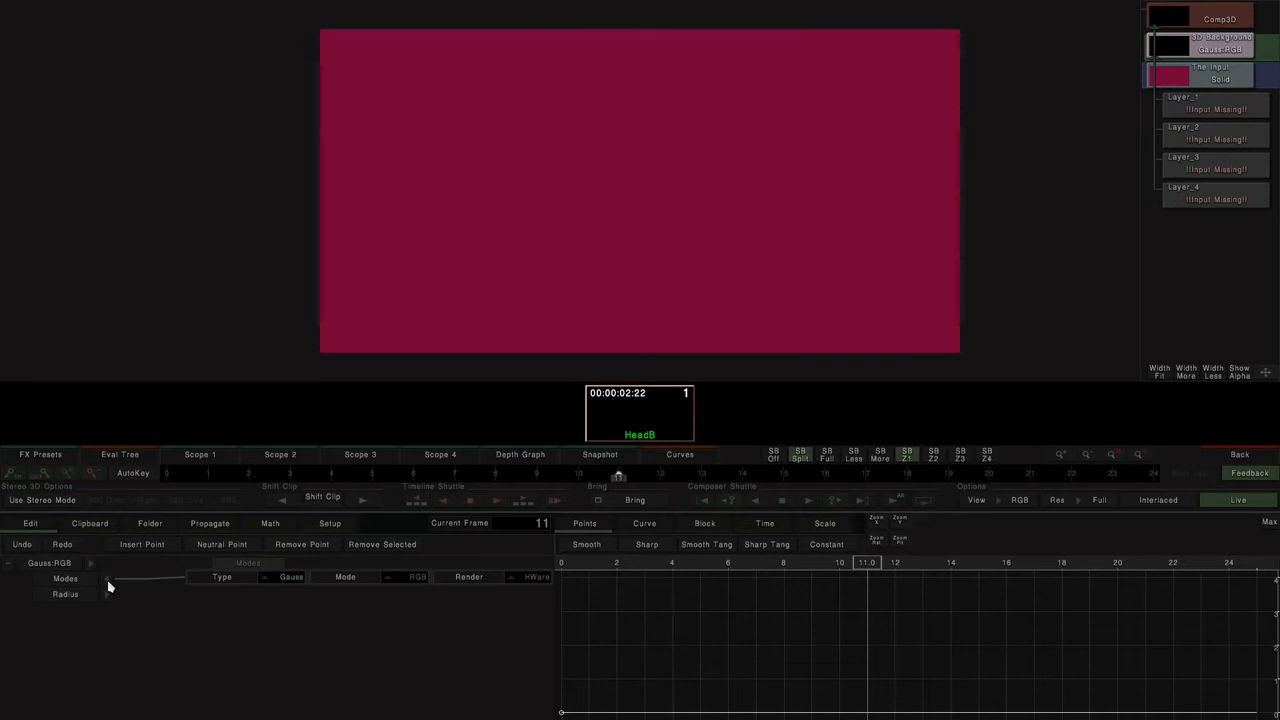
left_click(108, 581)
left_click(108, 596)
left_click(107, 579)
left_click(108, 596)
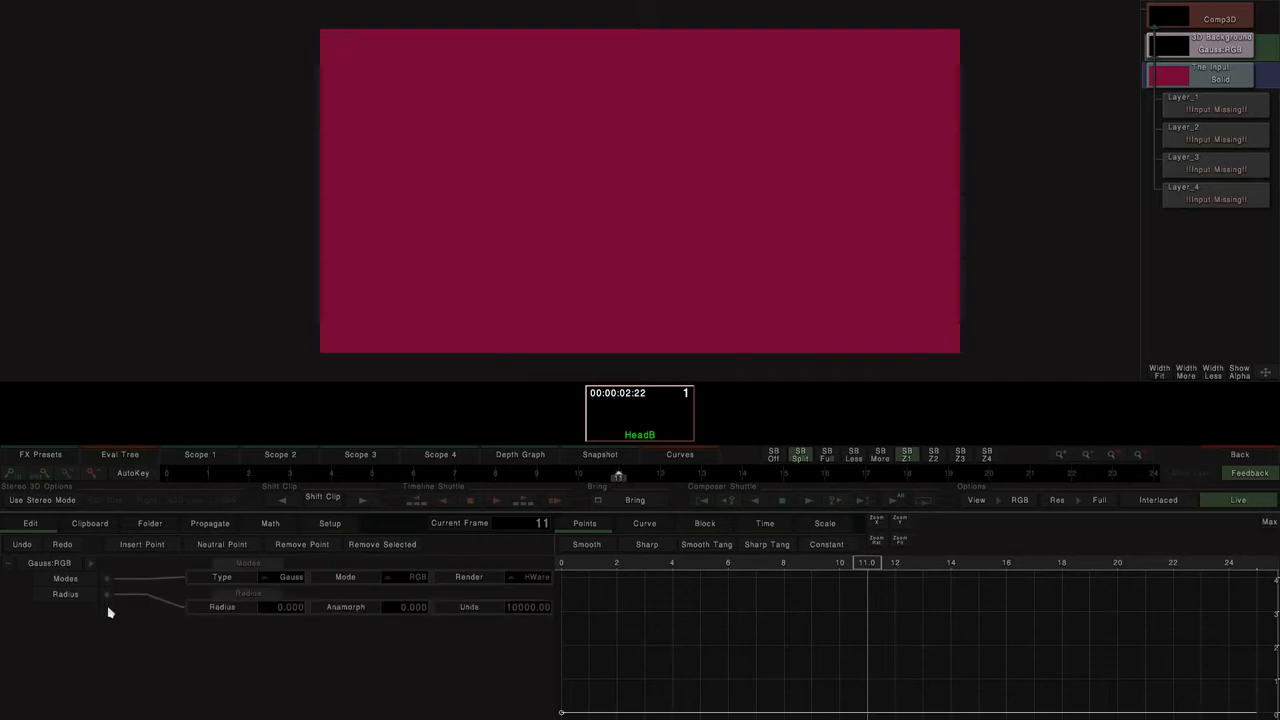
left_click(108, 596)
left_click(107, 579)
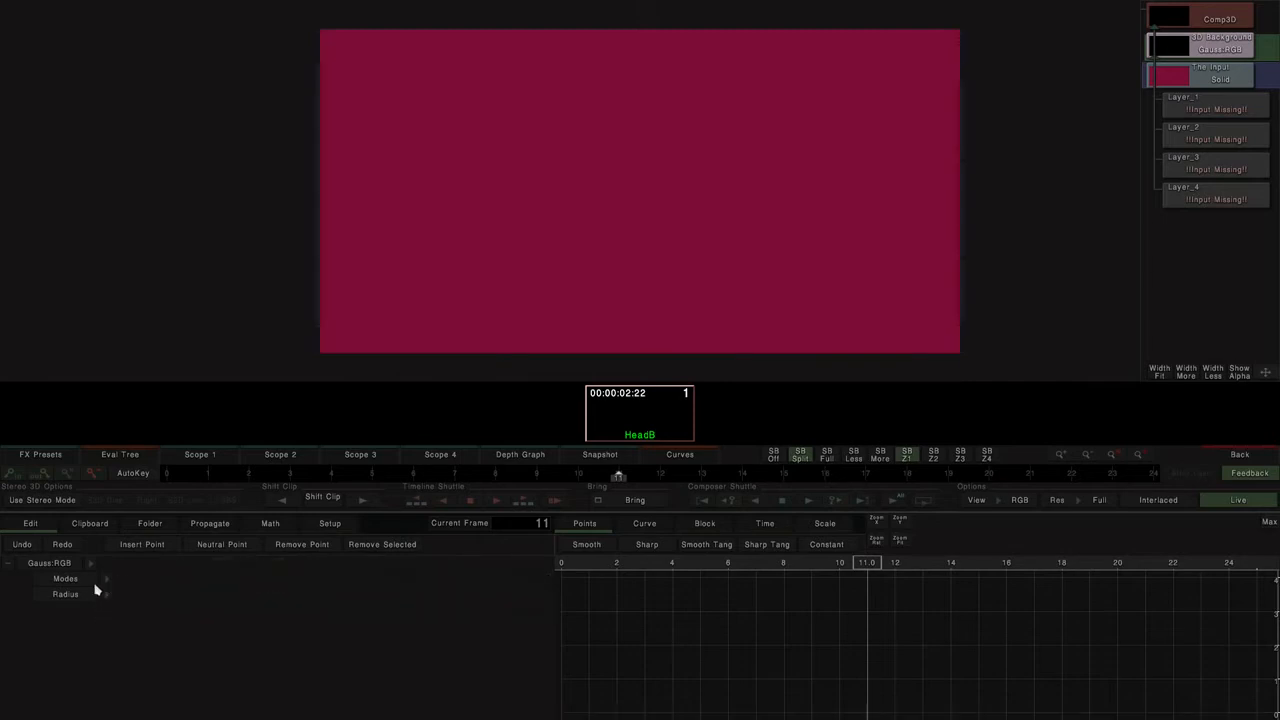
left_click(9, 568)
- Select the Comp3D effect and examine the full parameter list of its Layer_1
left_click(1203, 20)
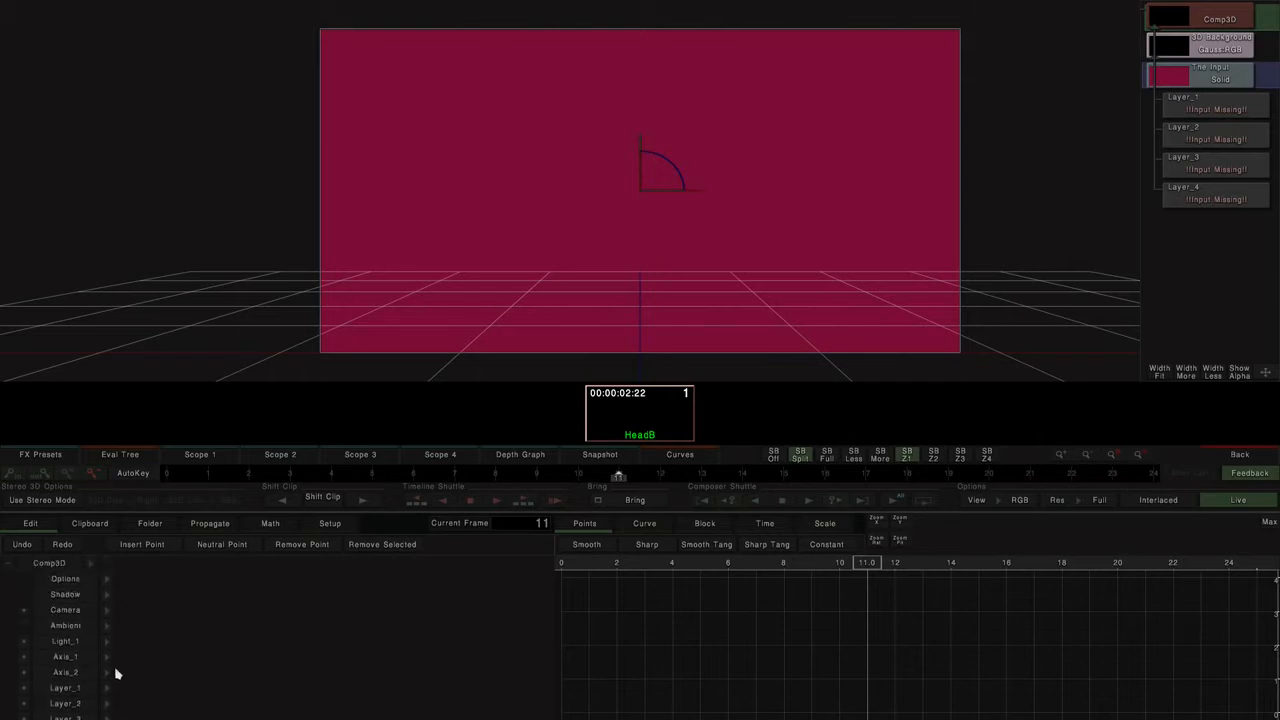
left_click_drag(621, 185, 624, 158)
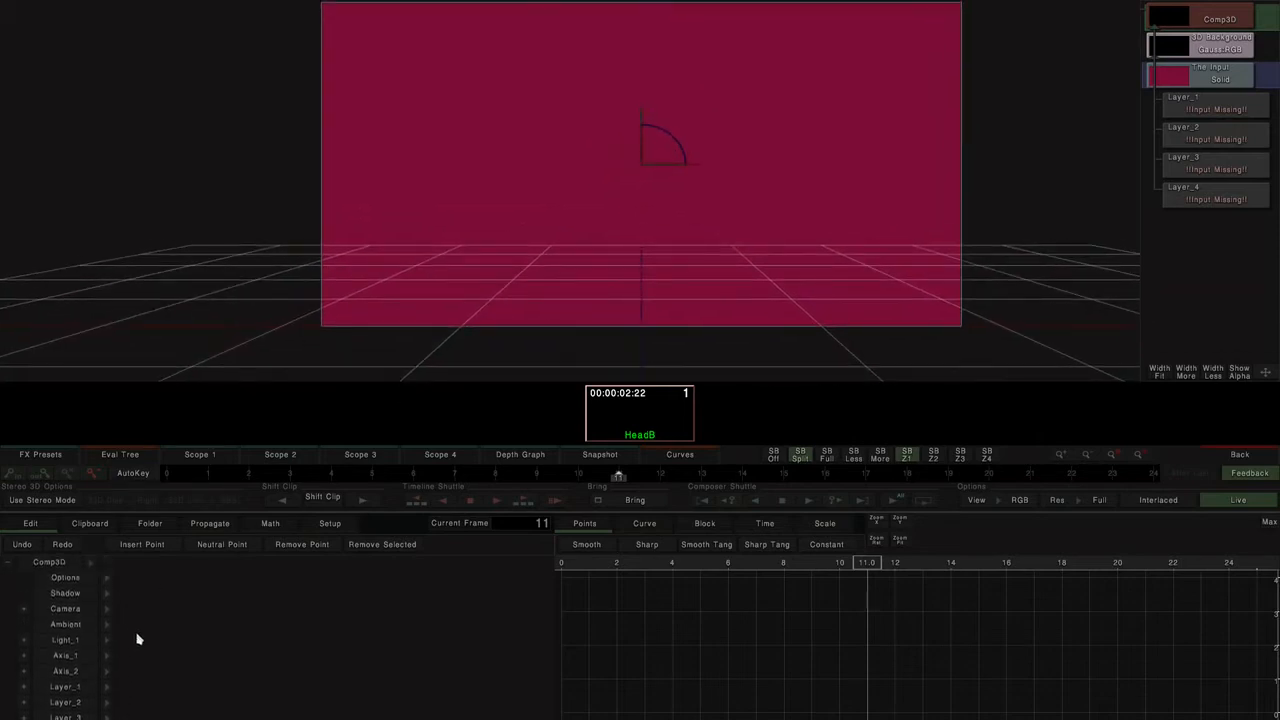
scroll(144, 618, "down", 1)
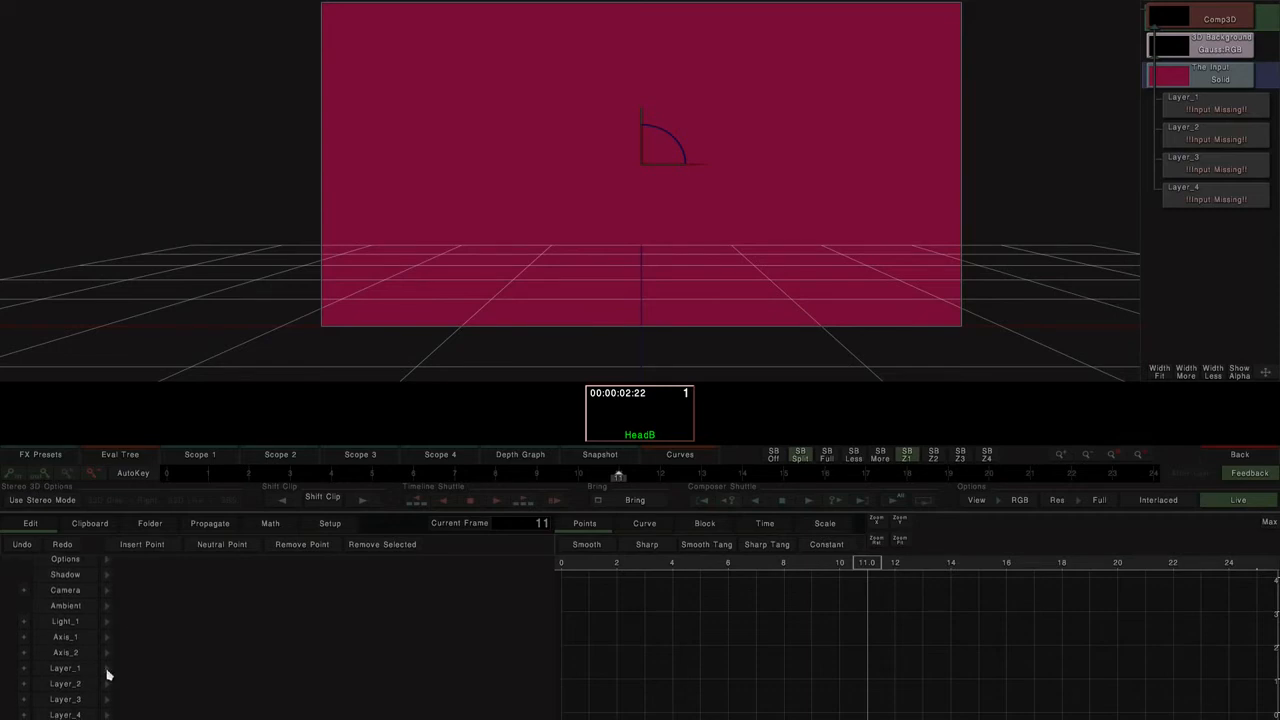
left_click(107, 670)
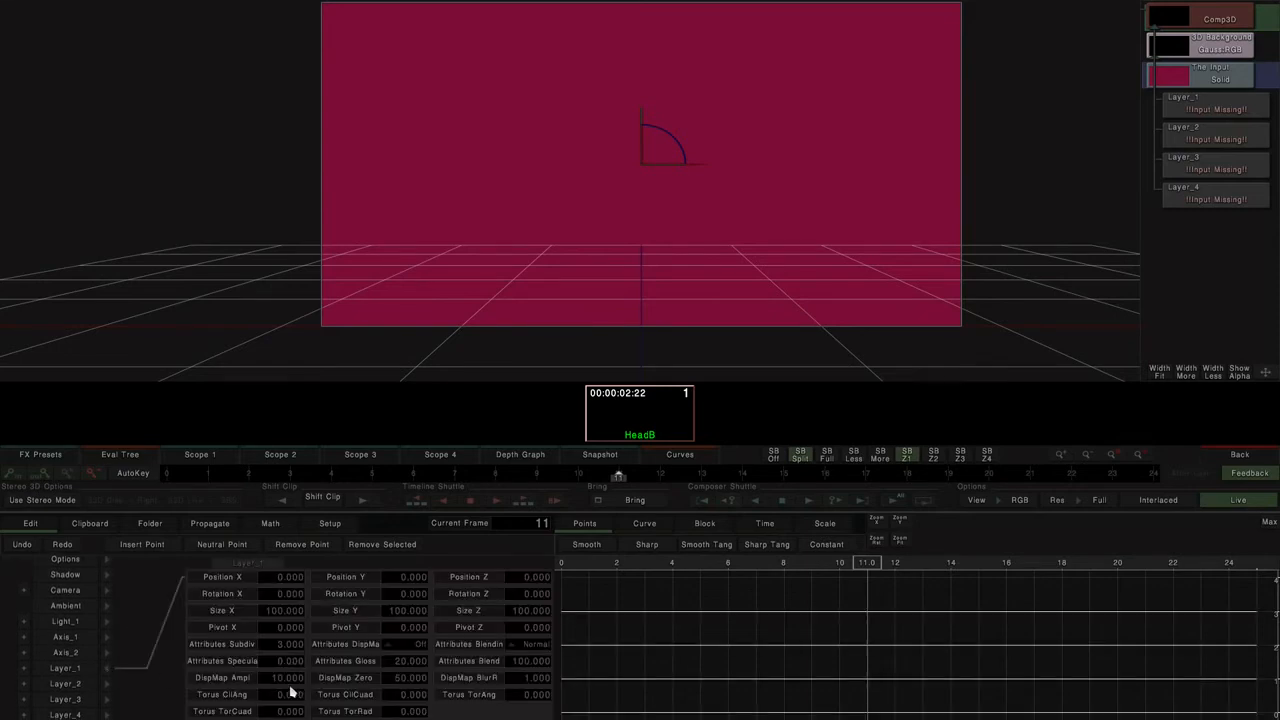
scroll(282, 692, "down", 3)
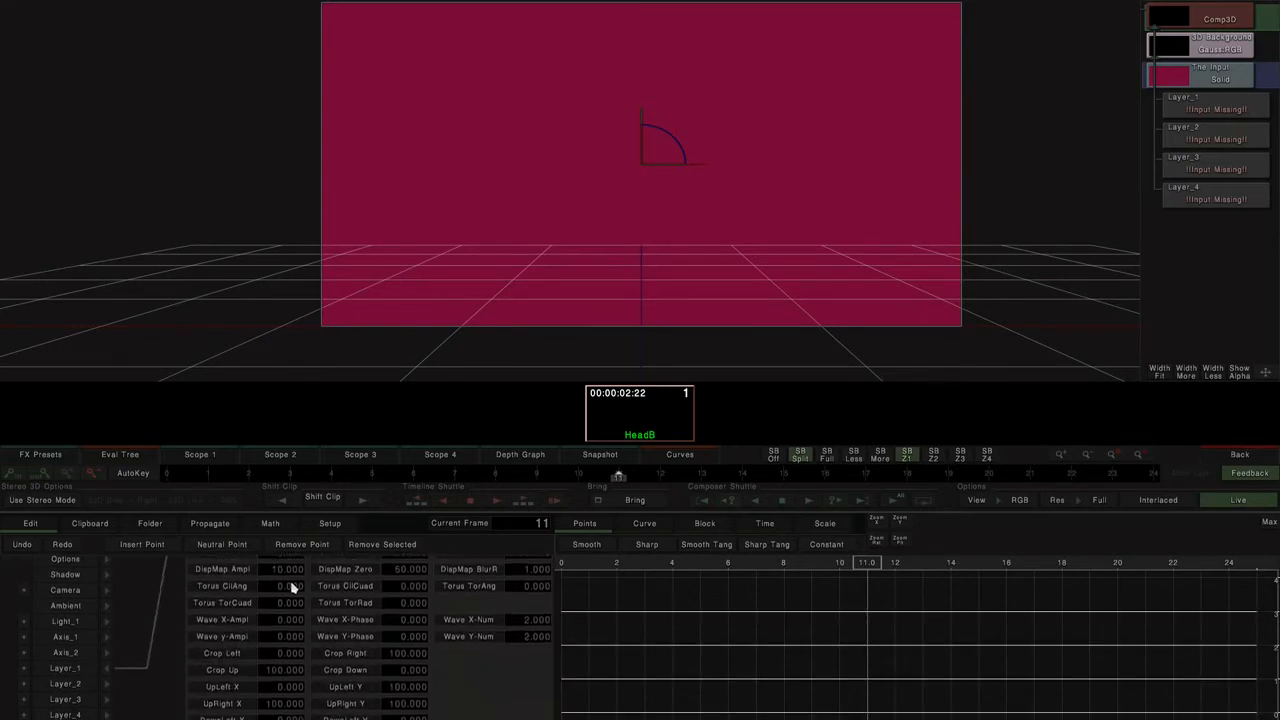
left_click_drag(291, 594, 320, 556)
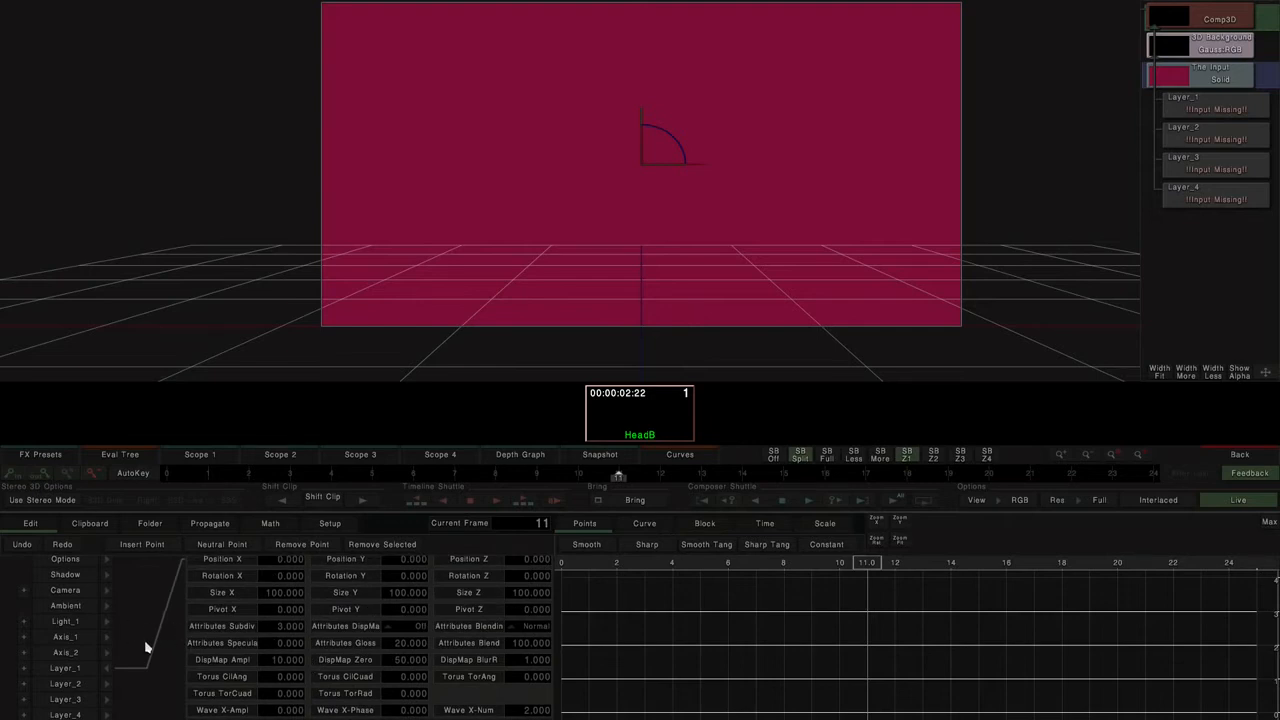
mouse_move(116, 628)
left_mouse_down()
mouse_move(123, 571)
mouse_move(121, 648)
mouse_move(129, 620)
left_mouse_up()
left_click_drag(294, 621, 289, 691)
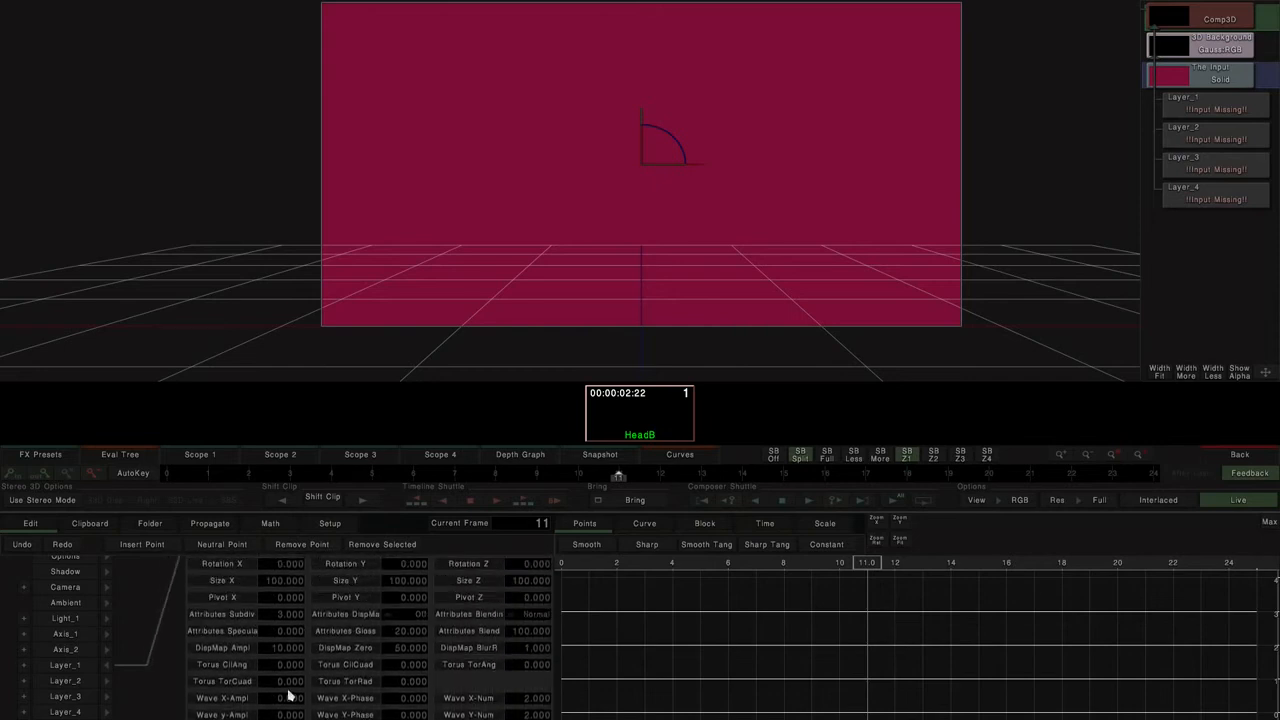
- Hide Layer_1's complete parameter list and display it again
left_click(107, 665)
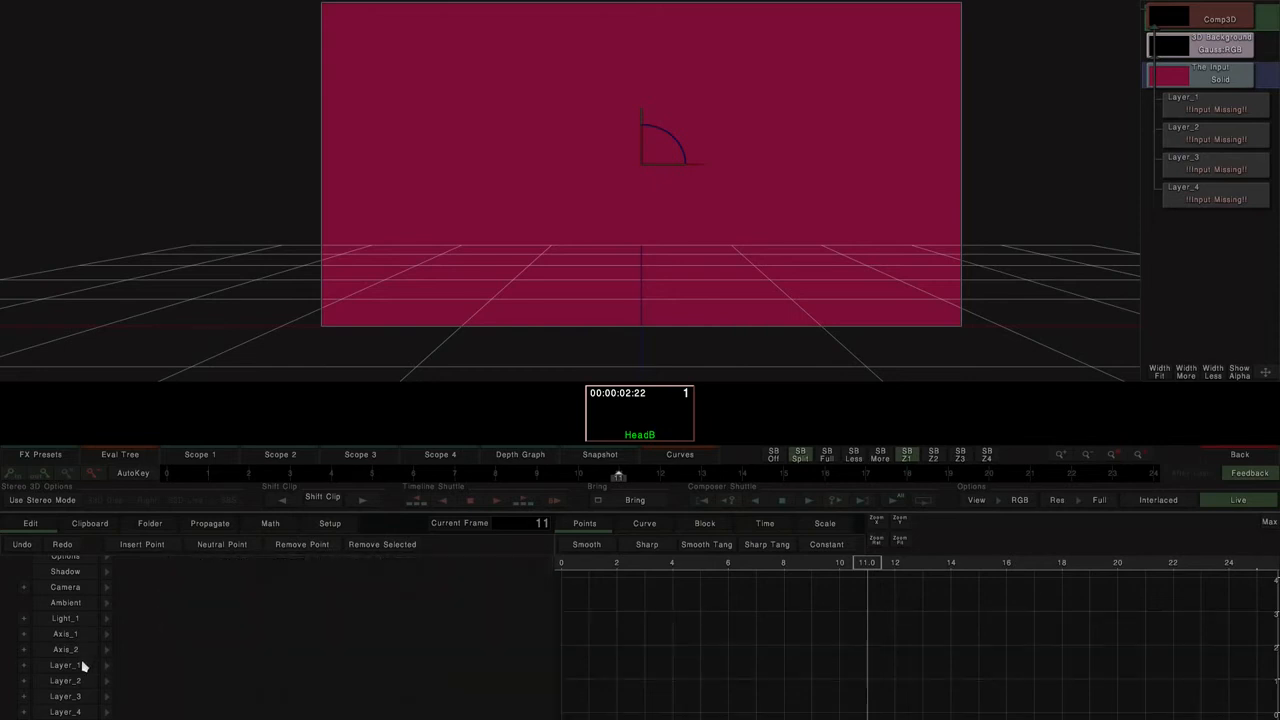
left_click_drag(141, 638, 113, 651)
mouse_move(119, 617)
left_mouse_down()
mouse_move(107, 695)
mouse_move(139, 628)
left_mouse_up()
left_click(103, 669)
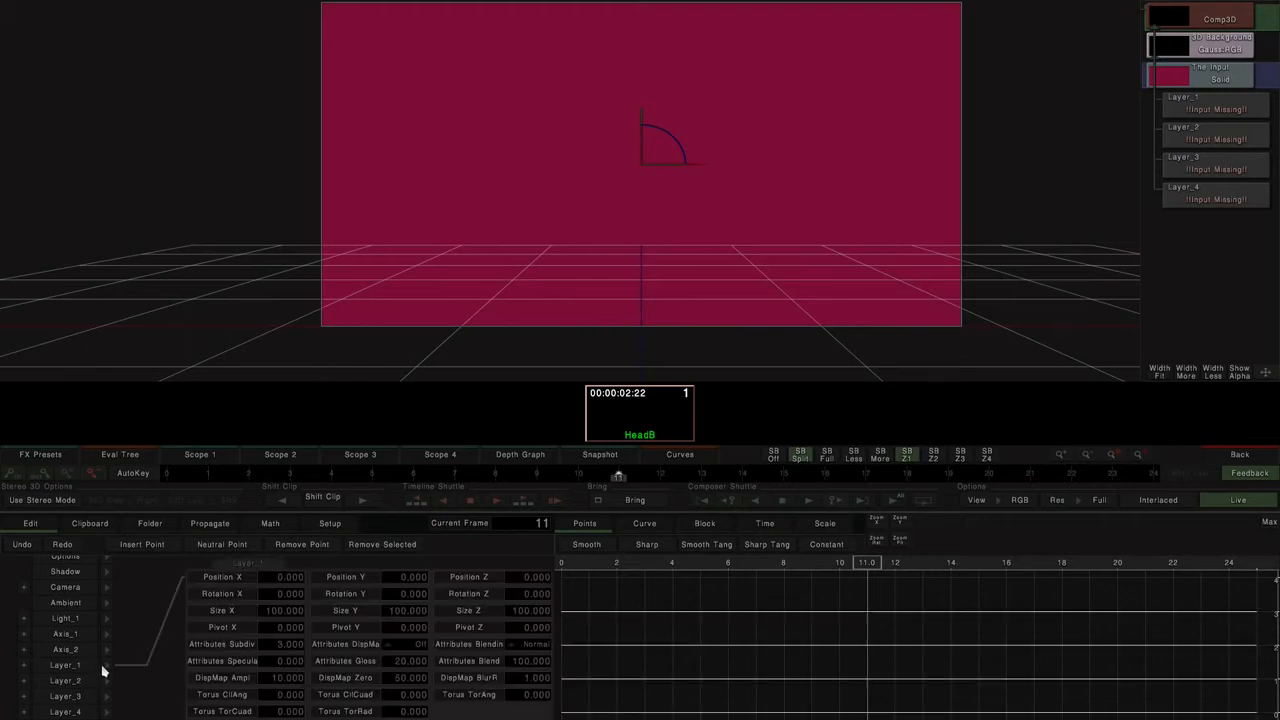
mouse_move(364, 705)
left_mouse_down()
mouse_move(363, 558)
mouse_move(357, 717)
mouse_move(366, 580)
mouse_move(360, 705)
mouse_move(338, 590)
mouse_move(343, 718)
left_mouse_up()
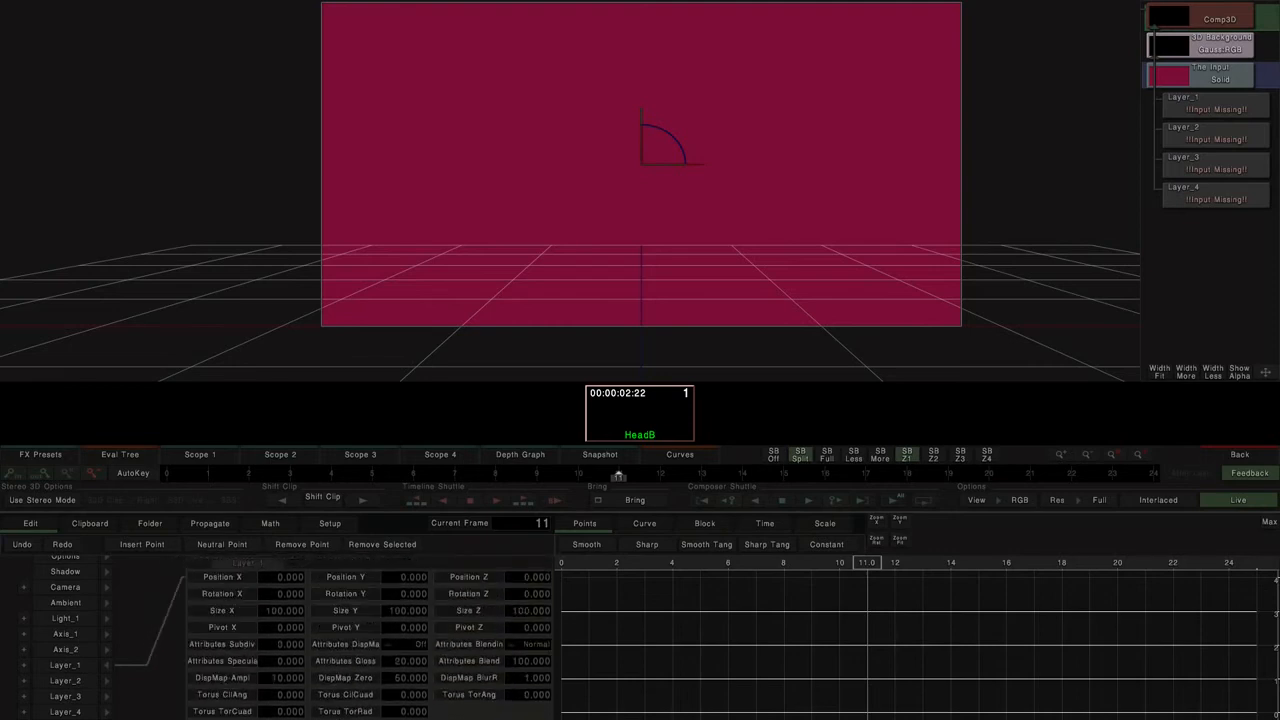
- Expand Layer_1 and its Transform group in the Comp3D tree, displaying only the Position parameters
left_click(109, 666)
left_click(24, 666)
left_click_drag(150, 682, 150, 646)
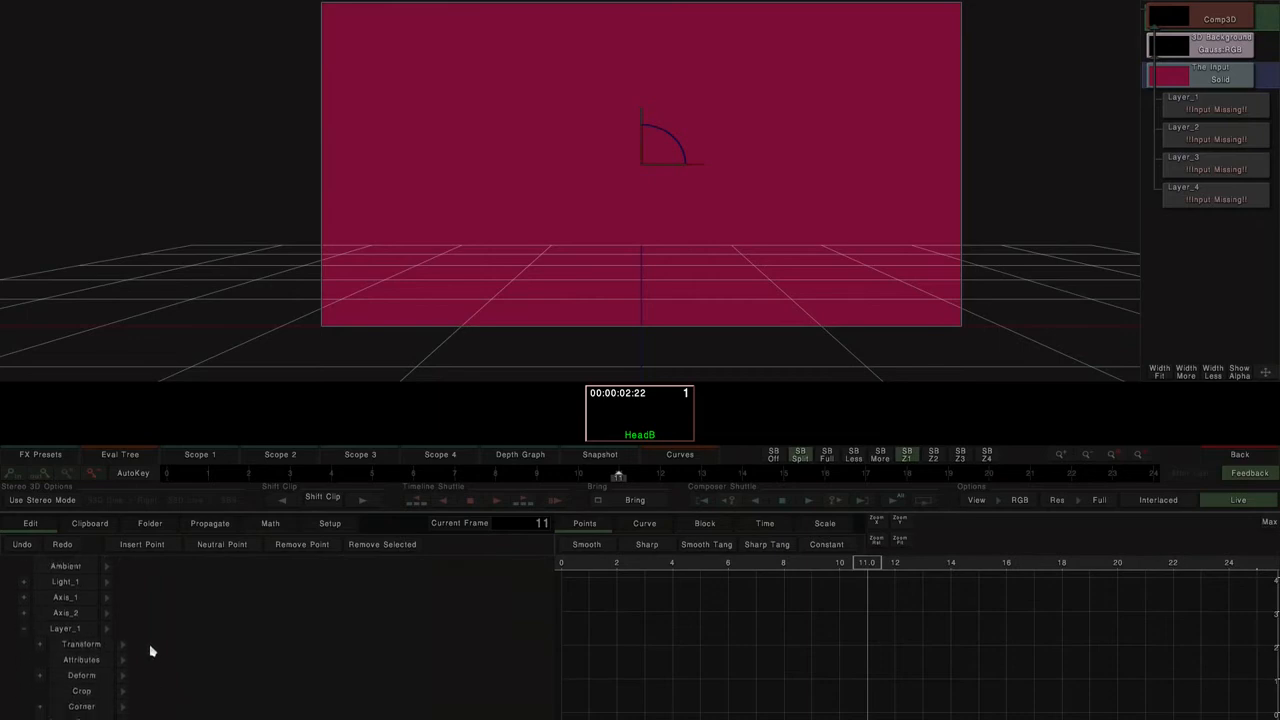
left_click(39, 646)
left_click(140, 661)
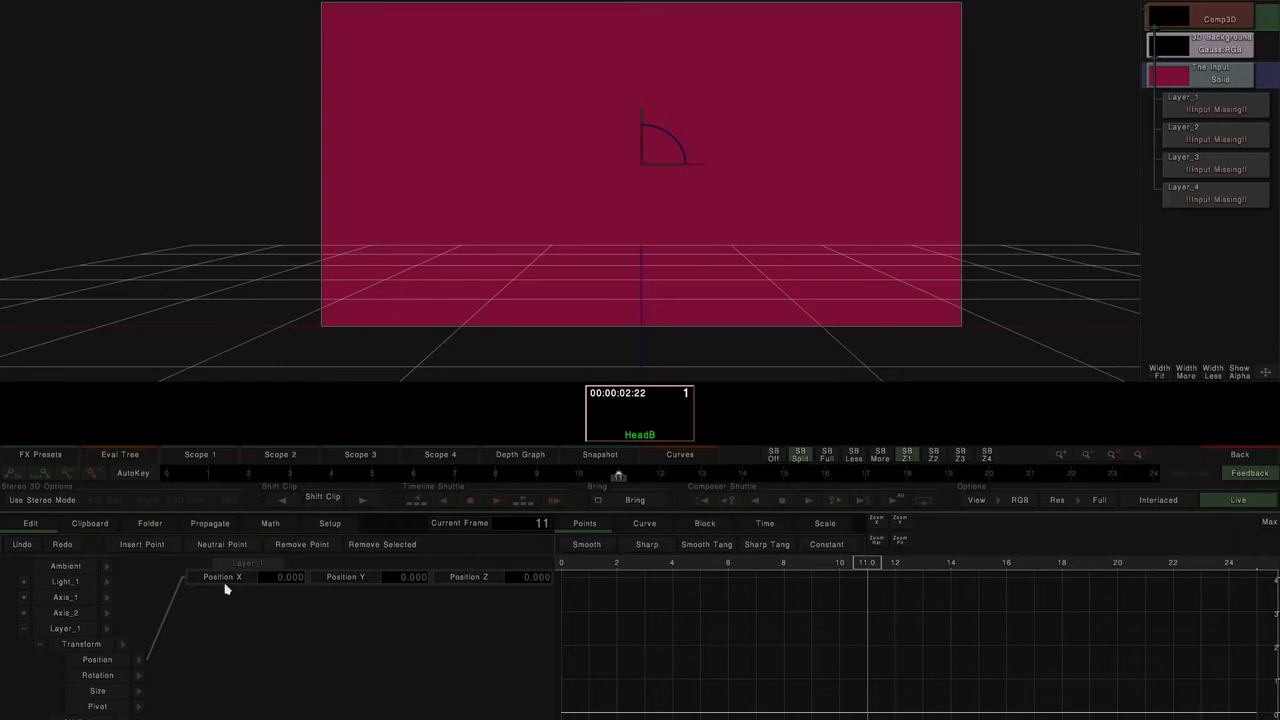
- Display the Solid effect's parameters and inspect the available Format options
left_click(1200, 82)
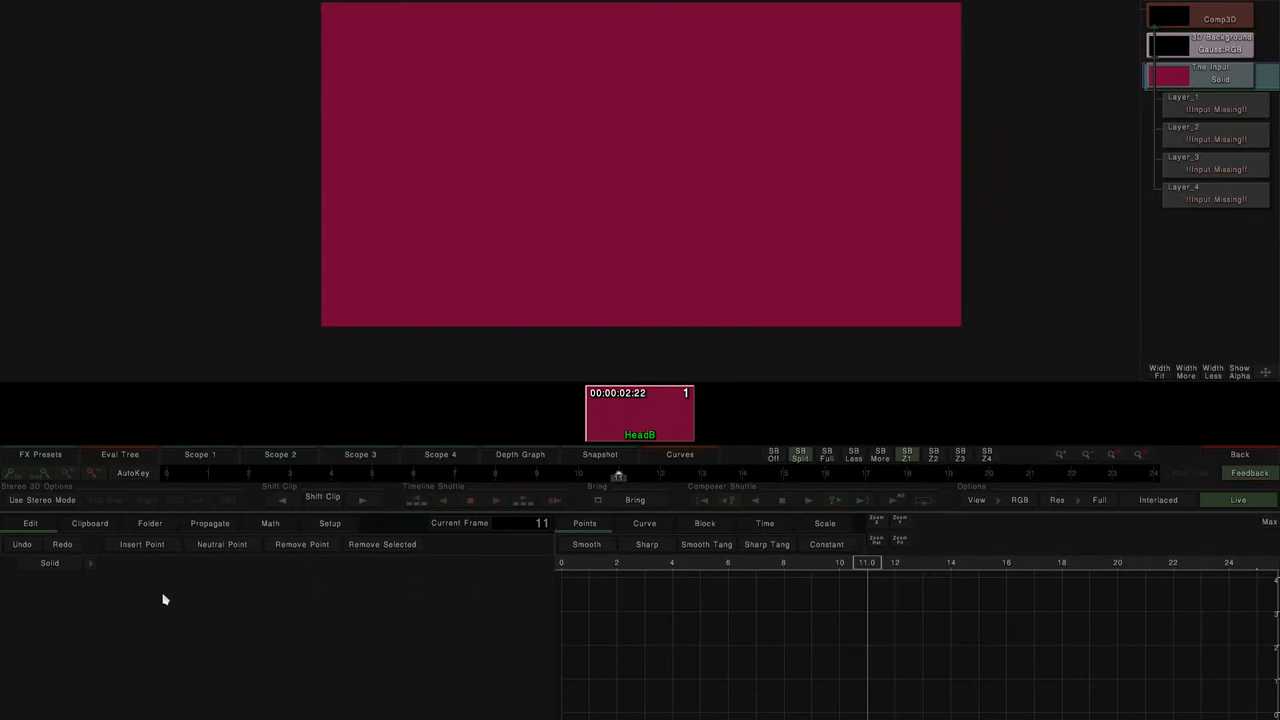
left_click(85, 566)
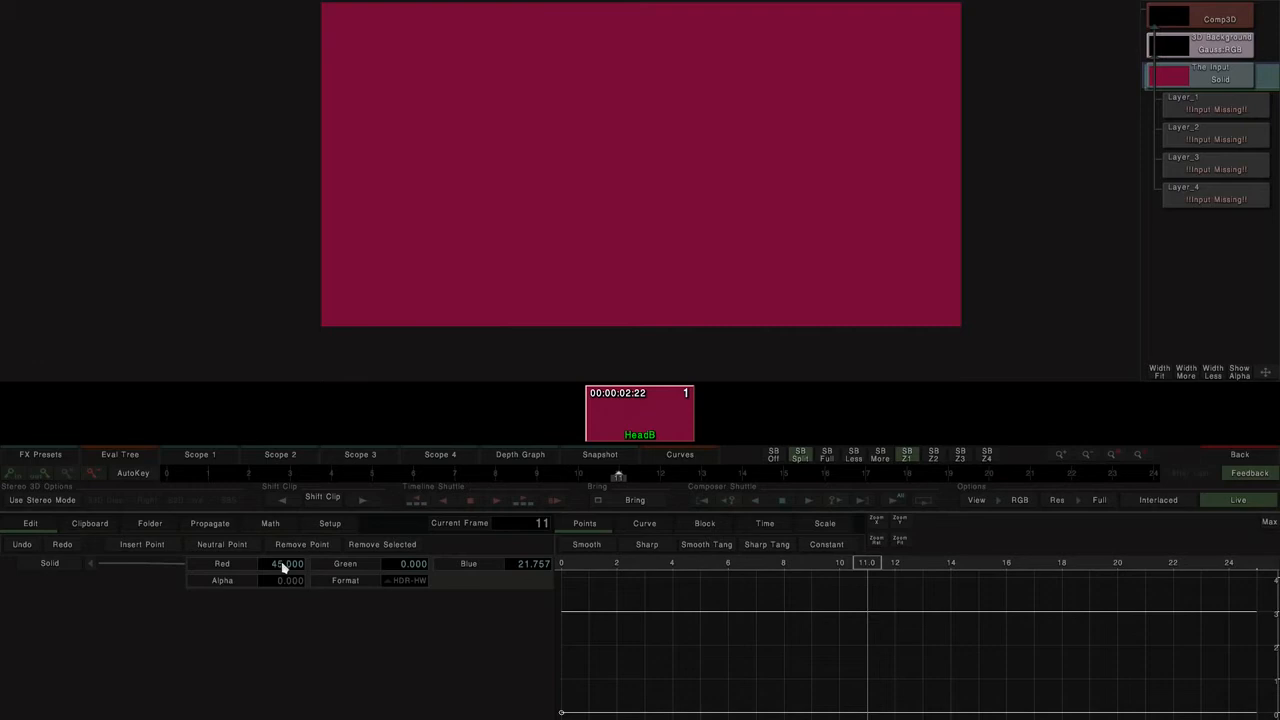
left_click(402, 582)
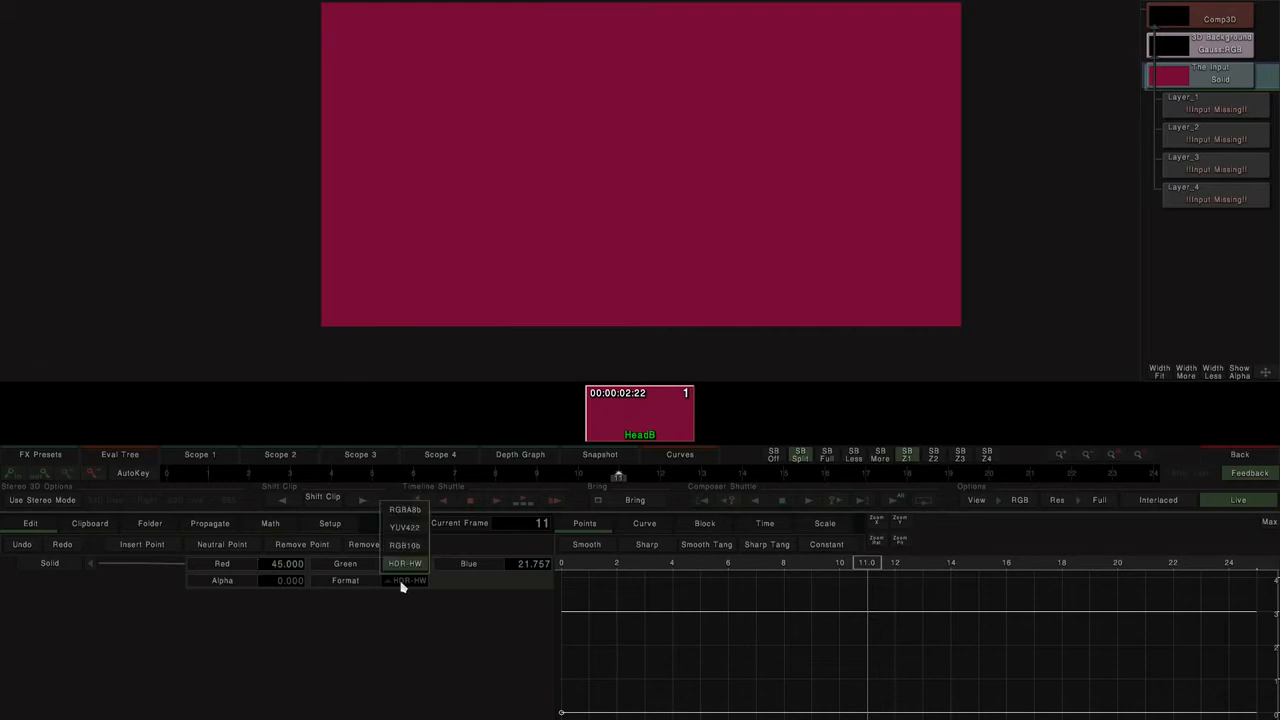
left_click(401, 587)
- Try the YUV422 and RGB10b options for the Solid's Format parameter
left_click(407, 587)
left_click(407, 527)
left_click(408, 585)
left_click(408, 547)
left_click(407, 585)
left_click(407, 585)
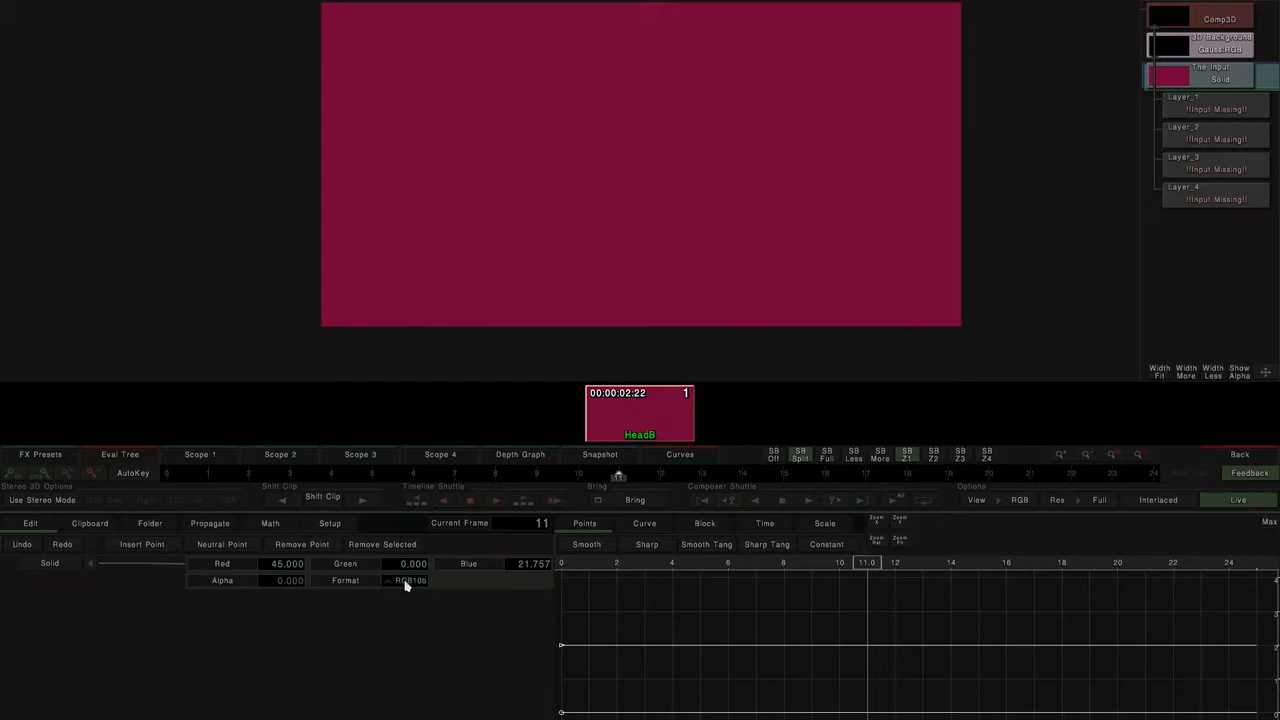
- Set the Solid's Format parameter to RGBA8b
left_click(406, 584)
left_click(406, 584)
left_click(406, 584)
left_click(406, 584)
left_click(406, 584)
left_click(406, 584)
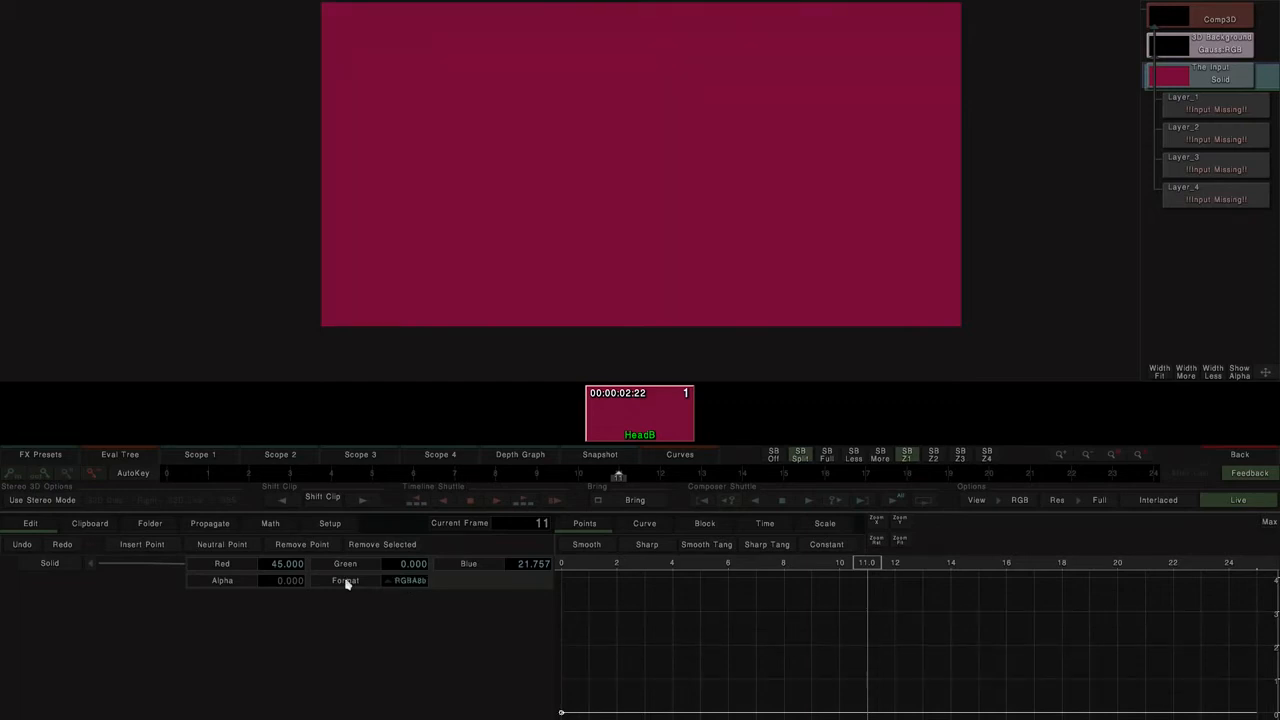
- Set the Solid's Red parameter to 30
left_click(294, 570)
key("BackSpace")
key("BackSpace")
key("BackSpace")
key("BackSpace")
key("BackSpace")
type("30")
key("Return")
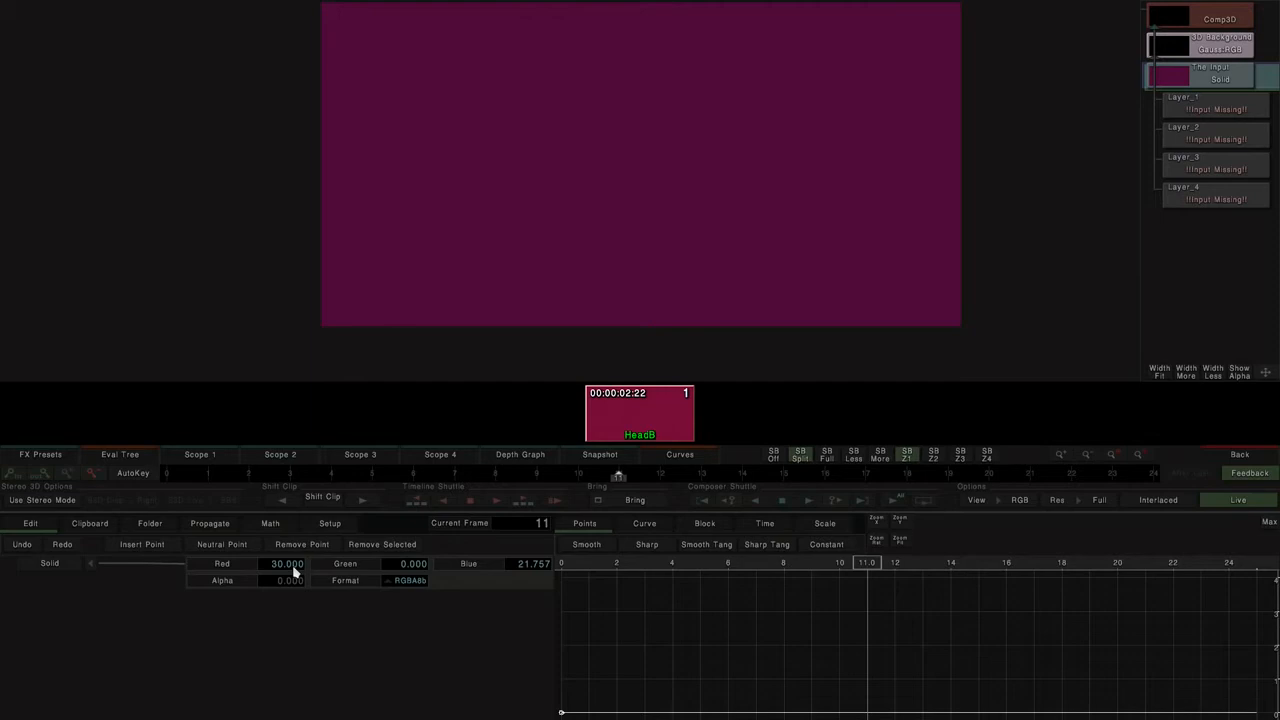
- Try the values 100 and 0 alternately for the Solid's Red parameter
left_click(294, 570)
type("100")
key("Return")
type("0")
key("Return")
type("100")
key("Return")
type("0")
key("Return")
- Step the Solid's Red value repeatedly up and down to compare the colours
key("Up")
key("Down")
key("Up")
key("Down")
key("Up")
key("Down")
key("Up")
key("Down")
key("Up")
key("Down")
key("Up")
key("Down")
key("Up")
key("Down")
key("Up")
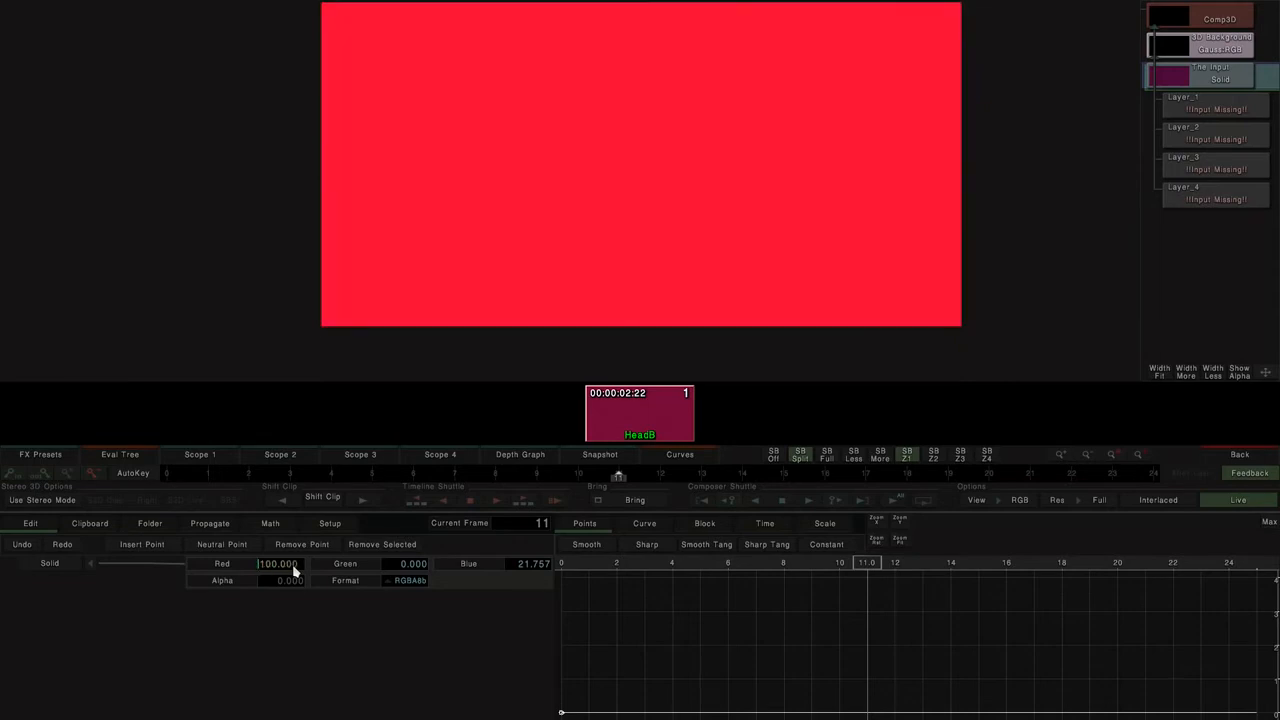
key("Down")
- Adjust the Solid's Red value gradually until it reaches 73
scroll(295, 571, "up", 7)
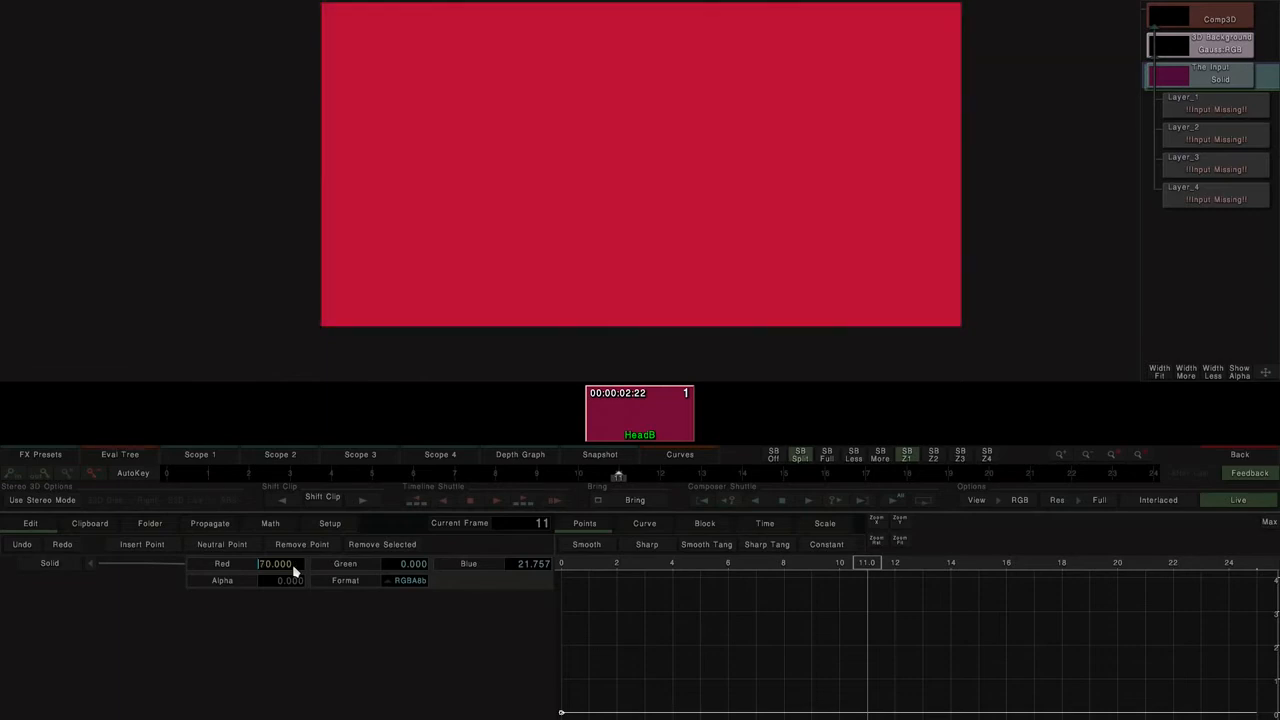
scroll(295, 571, "up", 2)
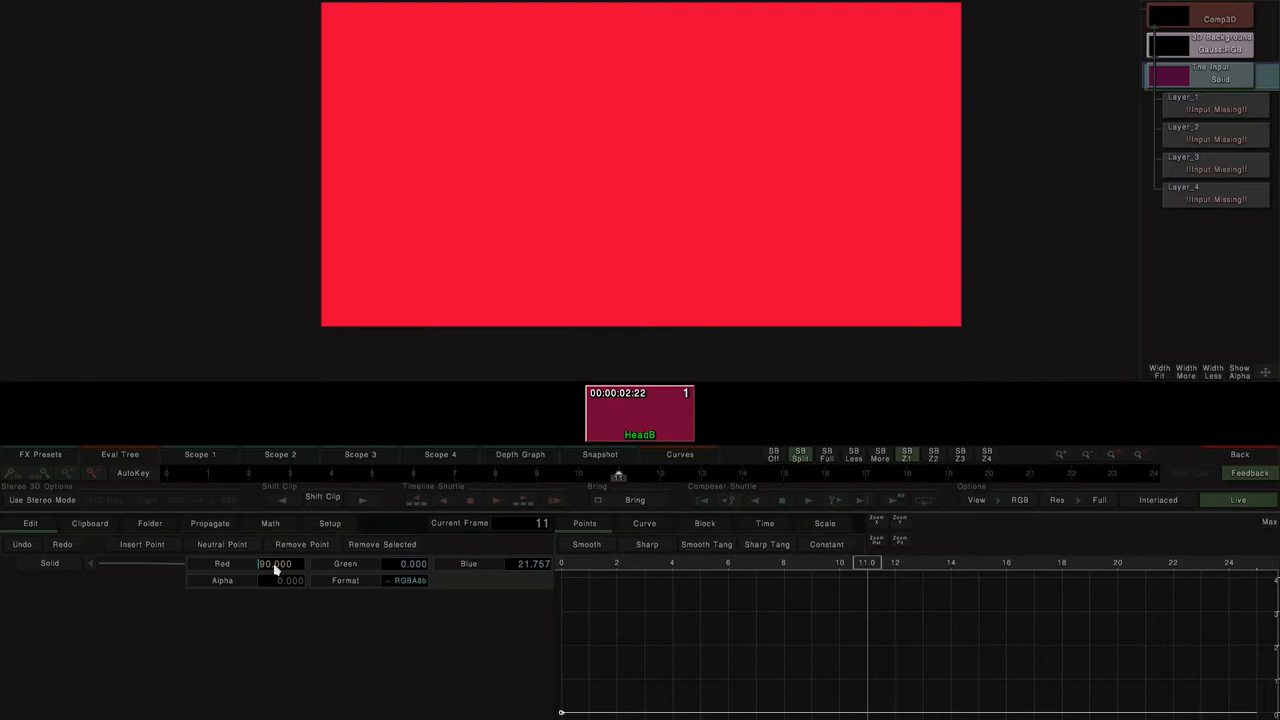
left_click_drag(273, 508, 271, 585)
left_click_drag(274, 637, 269, 578)
key("Return")
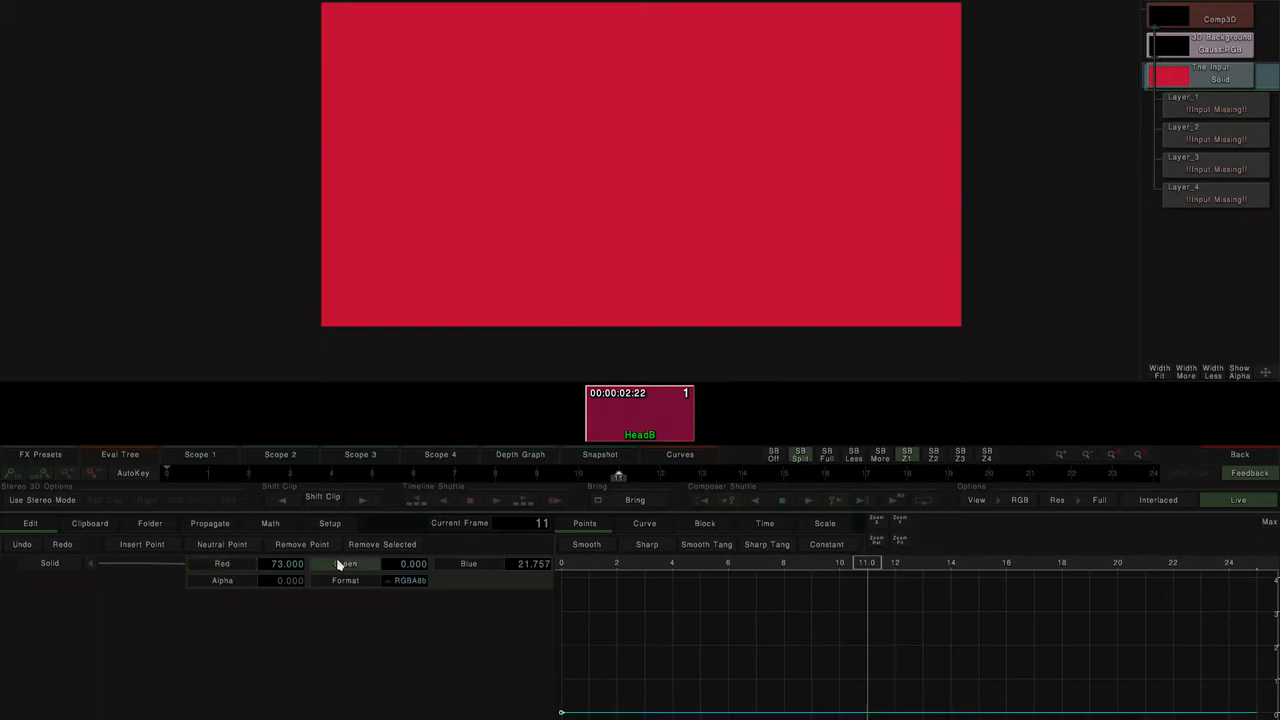
- Set Green to 73 with Red and Green selected, and lower both together to 53
type("73.000")
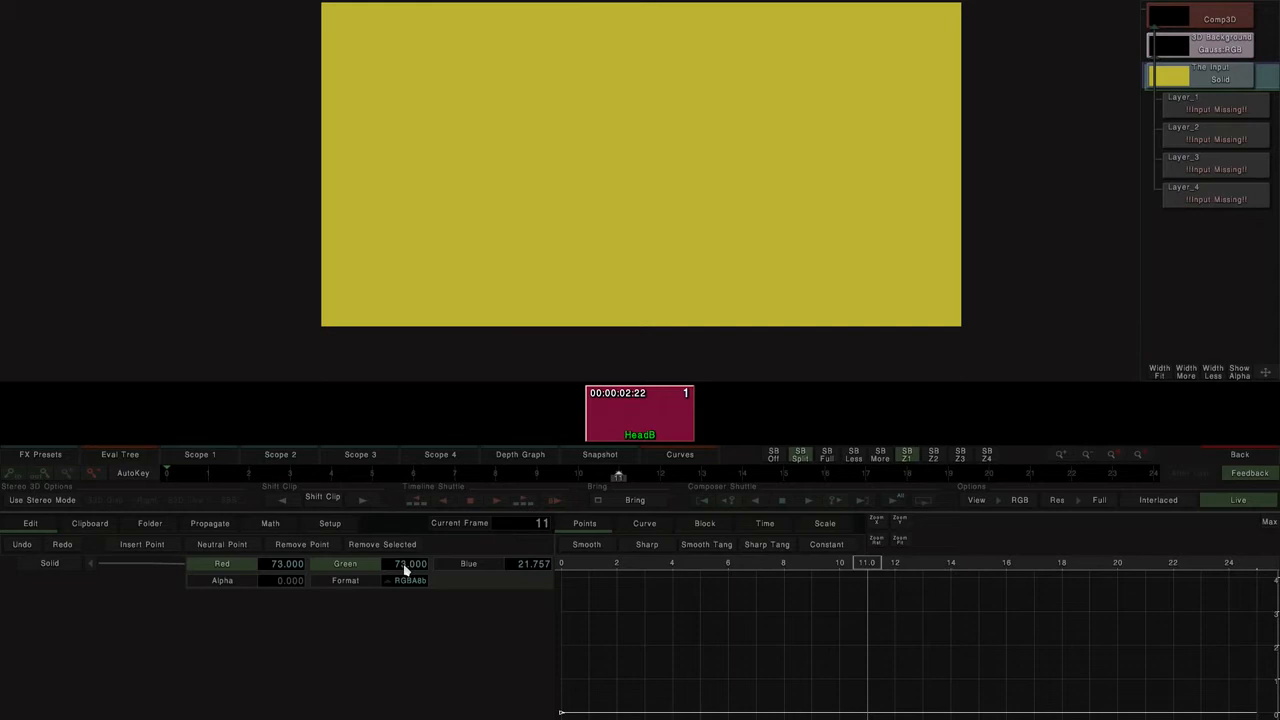
left_click_drag(406, 570, 420, 694)
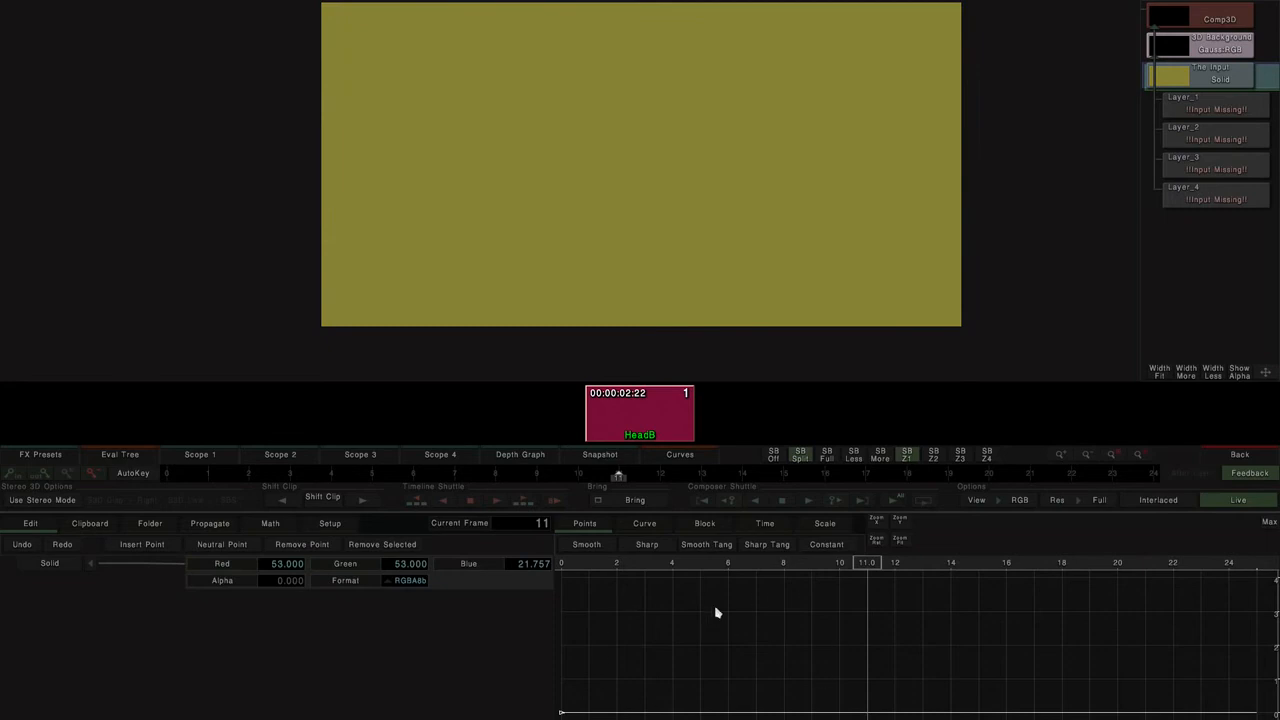
- Cycle through the Solid's Format options, ending on RGBA8b
left_click(407, 584)
left_click(407, 584)
left_click(407, 584)
left_click(407, 584)
left_click(407, 584)
left_click(407, 584)
left_click(407, 584)
left_click(407, 584)
left_click(407, 584)
left_click(407, 584)
left_click(407, 584)
left_click(407, 584)
left_click(407, 584)
left_click(407, 584)
left_click(407, 584)
left_click(407, 584)
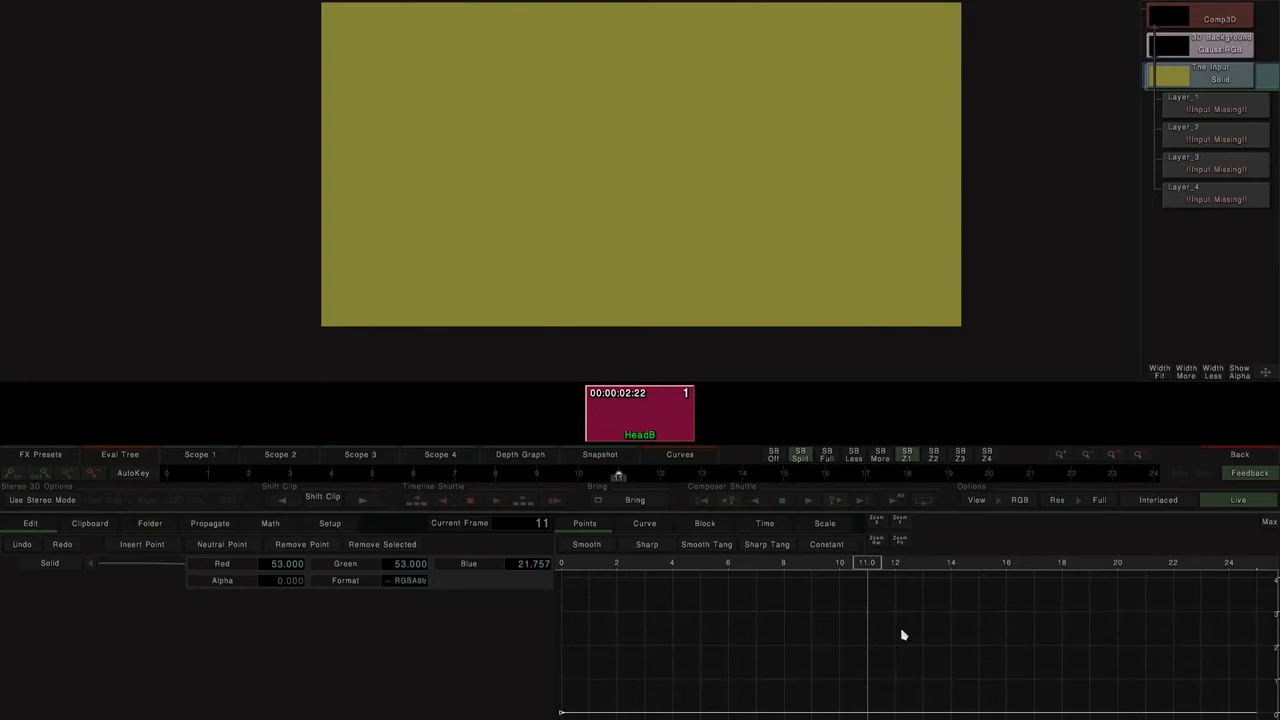
- Select all of the Solid's parameters and fit their curves in the graph view
mouse_move(876, 523)
left_mouse_down()
mouse_move(899, 540)
mouse_move(900, 517)
mouse_move(871, 548)
left_mouse_up()
left_click(882, 548)
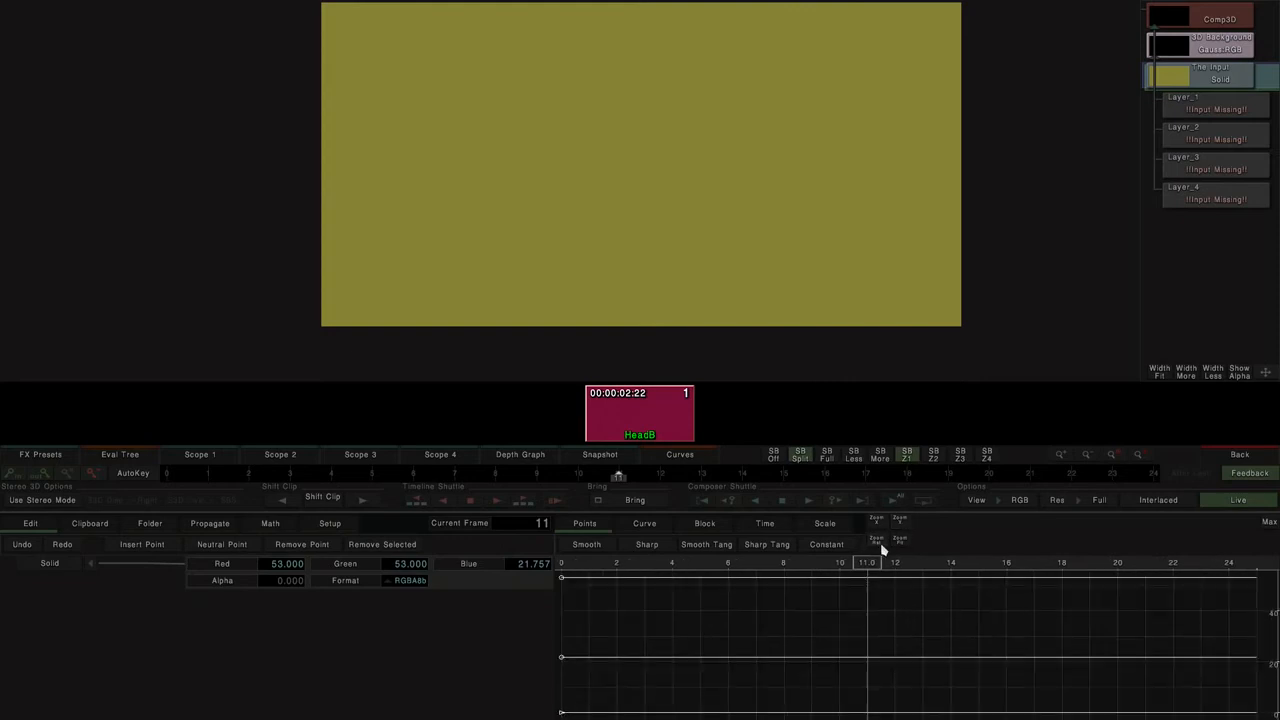
left_click(901, 547)
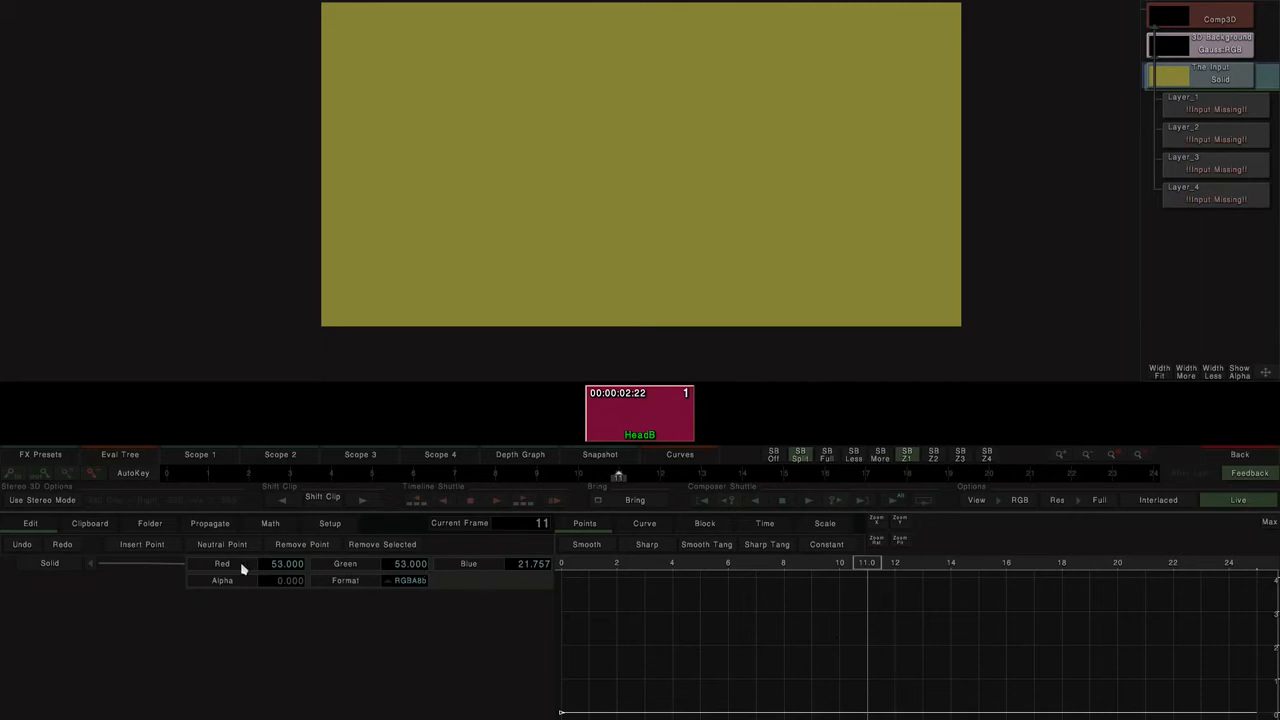
left_click(57, 566)
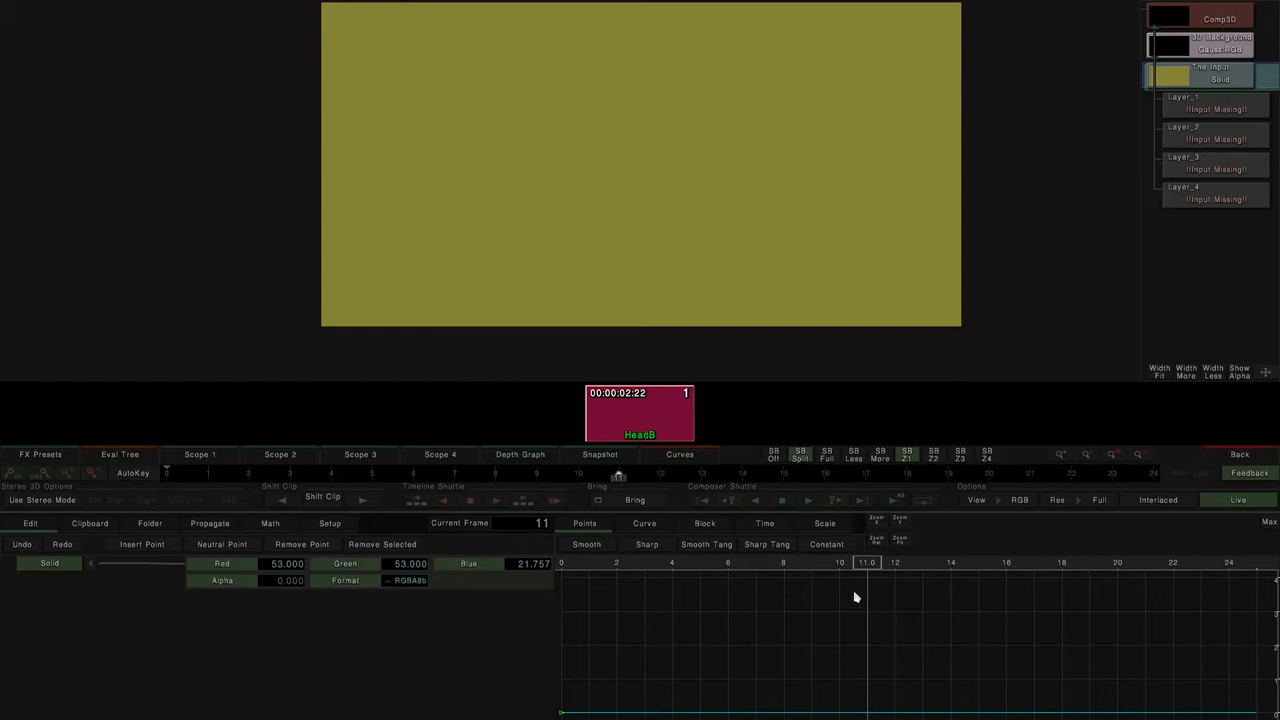
left_click(900, 543)
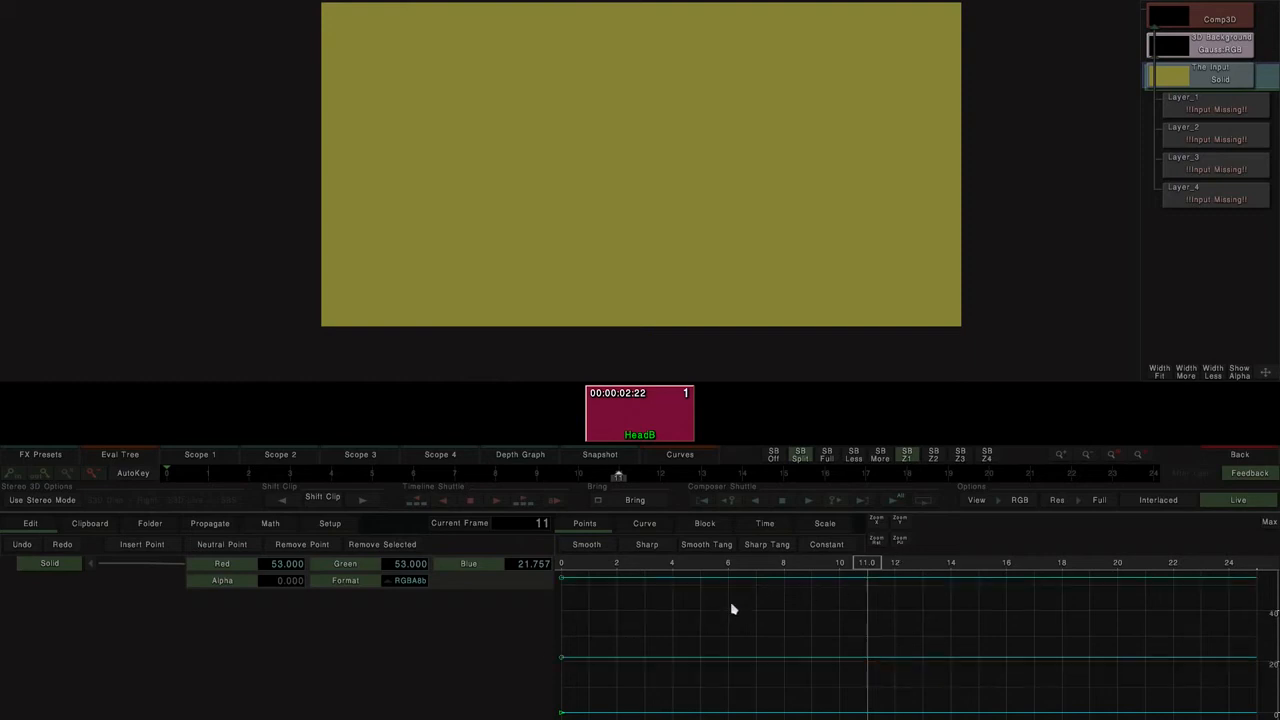
- Select Red, Blue, Alpha and Format one after another to identify each parameter's curve in the graph
left_click(615, 623)
left_click(218, 566)
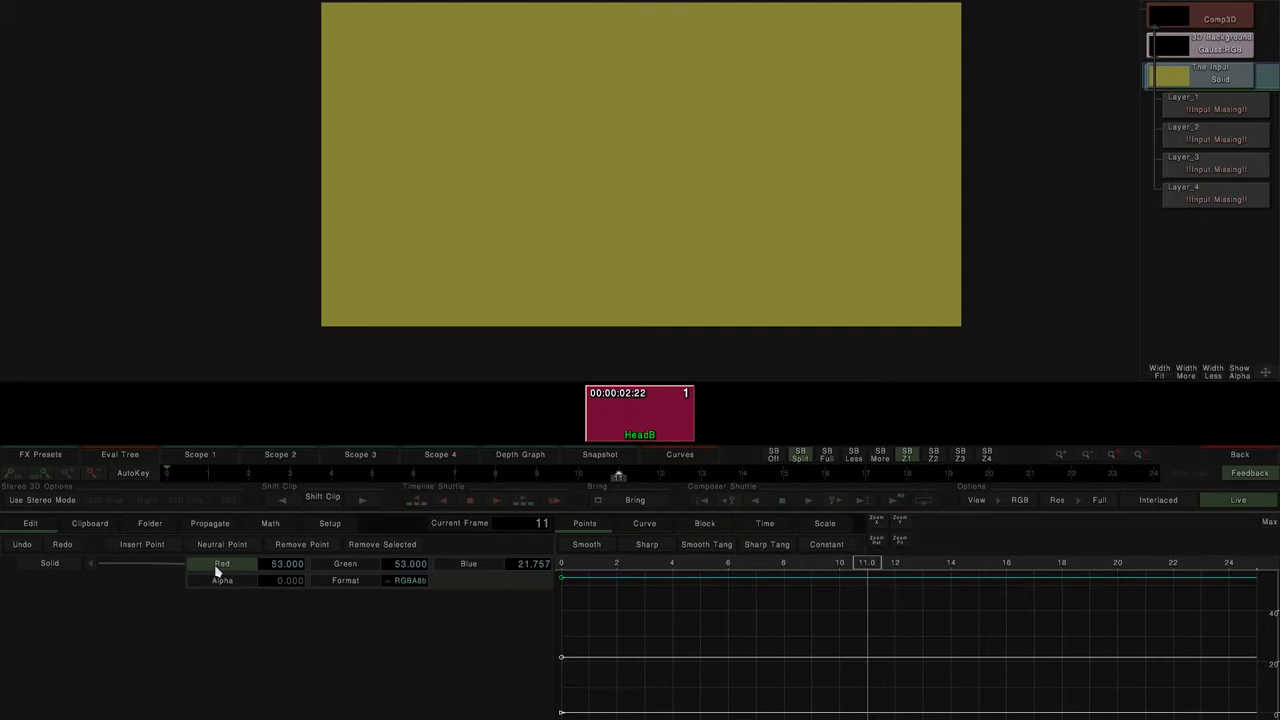
left_click(465, 566)
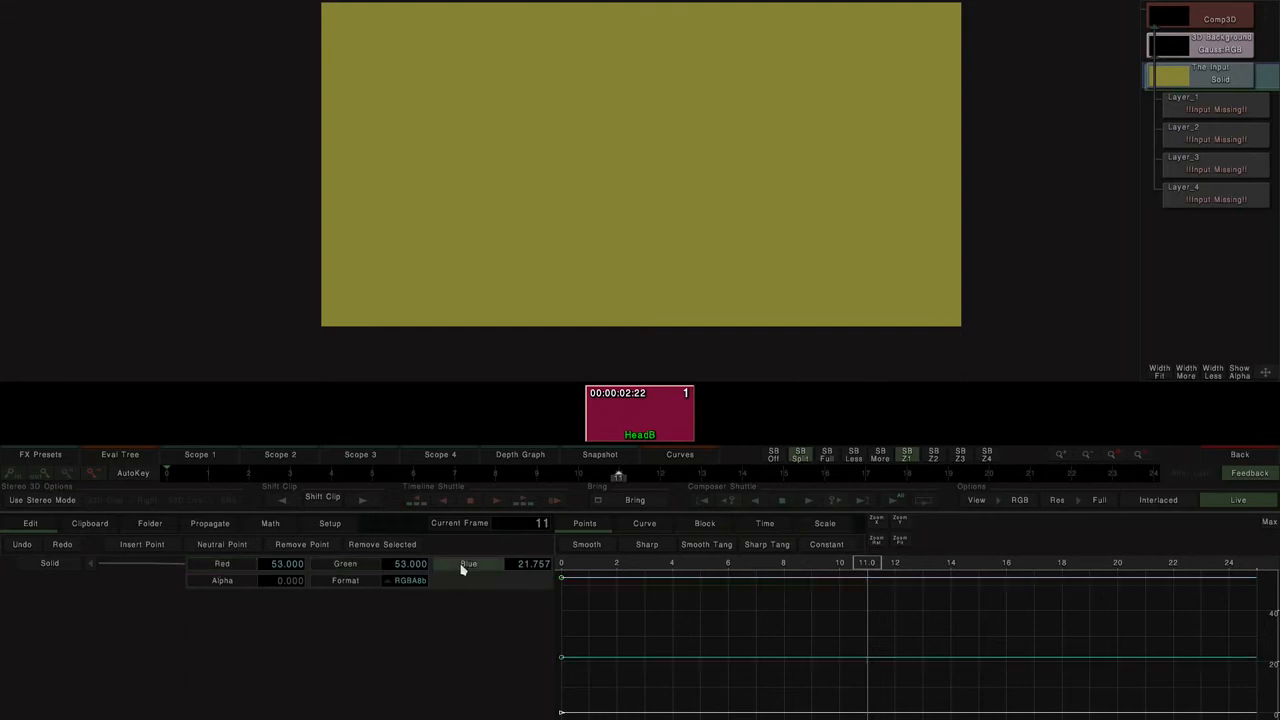
left_click(220, 585)
left_click(356, 586)
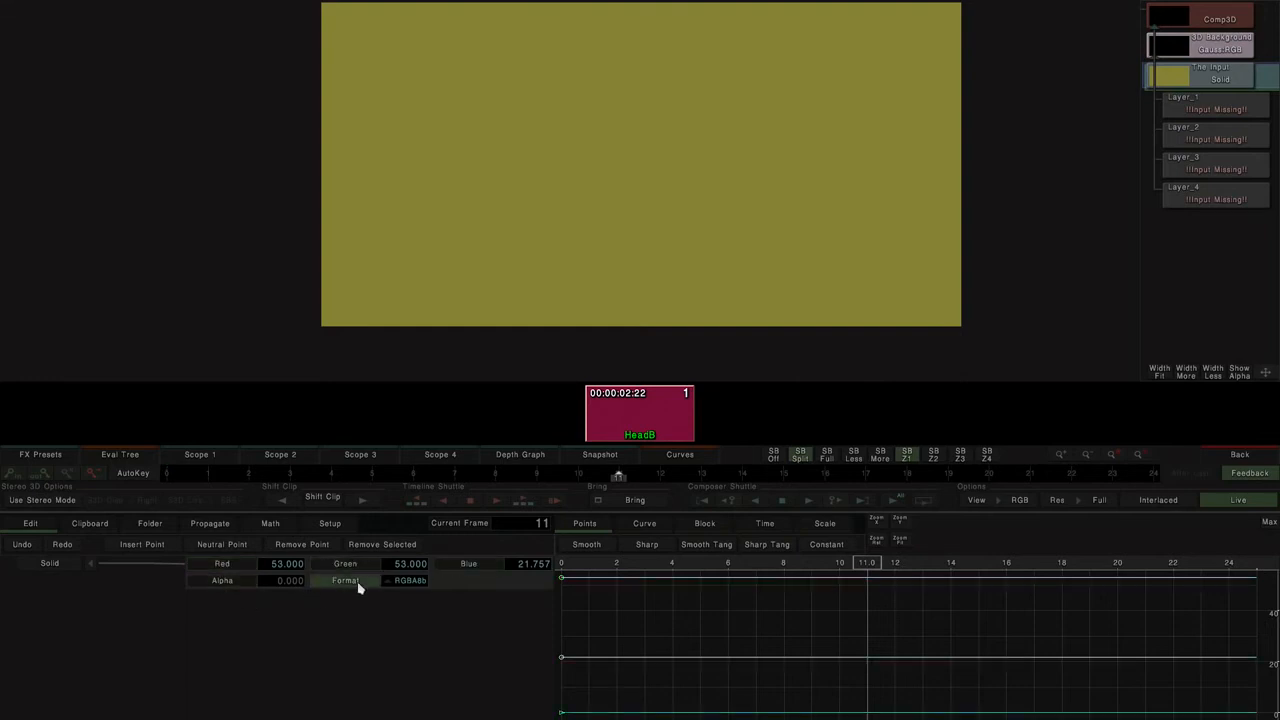
- Raise the Blue curve's point at frame 0 to about 26.2
left_click(222, 567)
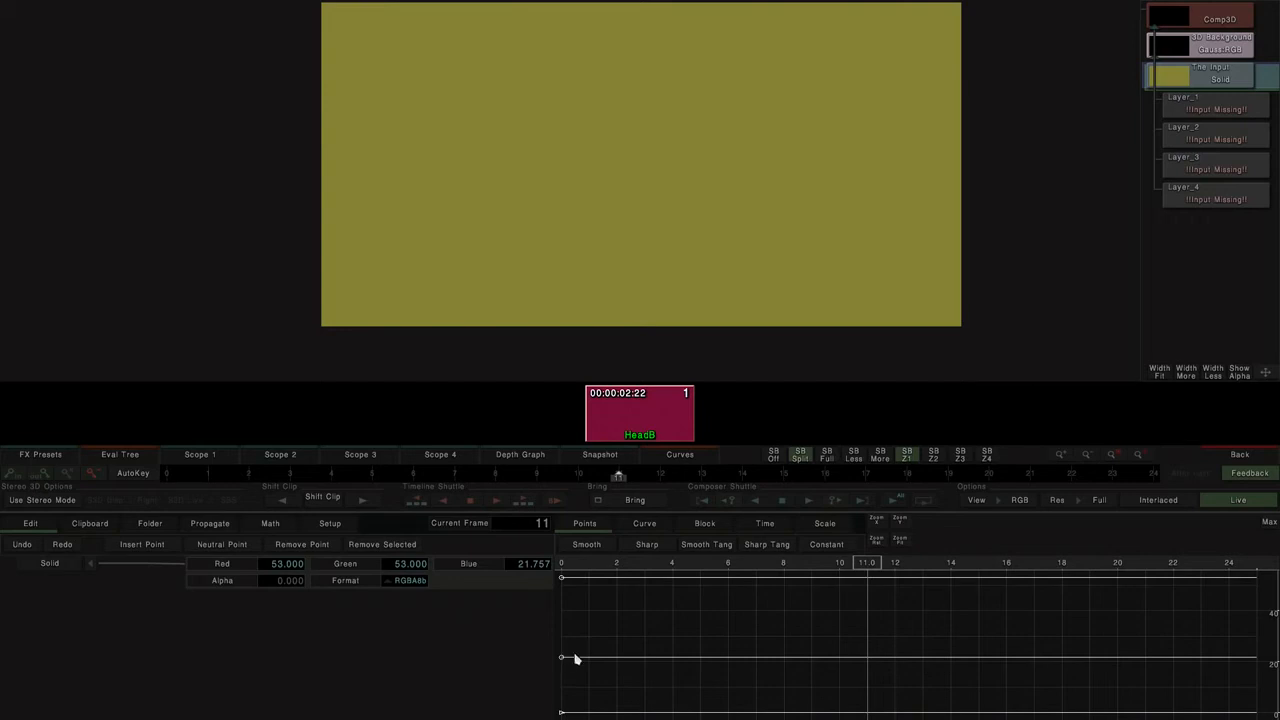
left_click(562, 662)
mouse_move(562, 662)
left_mouse_down()
mouse_move(562, 634)
mouse_move(562, 680)
mouse_move(561, 634)
mouse_move(559, 677)
mouse_move(557, 651)
left_mouse_up()
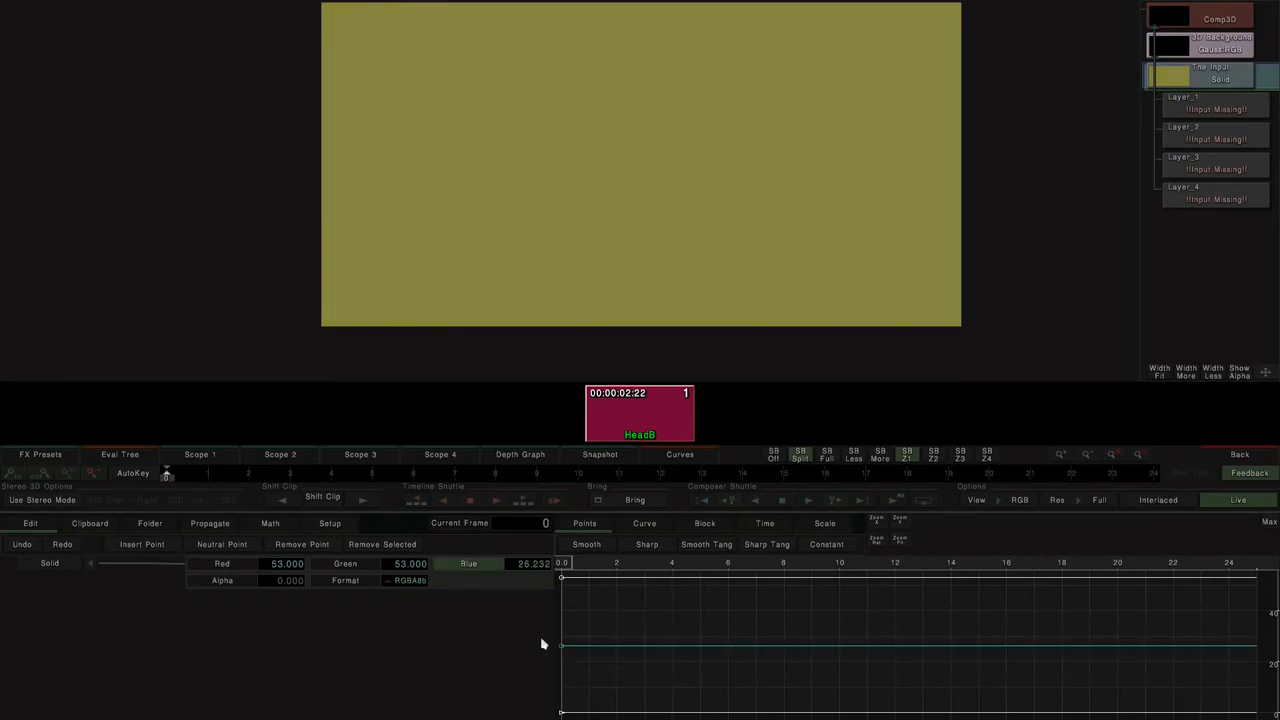
- Collapse and re-expand the Solid's parameter tree to compare which curves are displayed
left_click(90, 567)
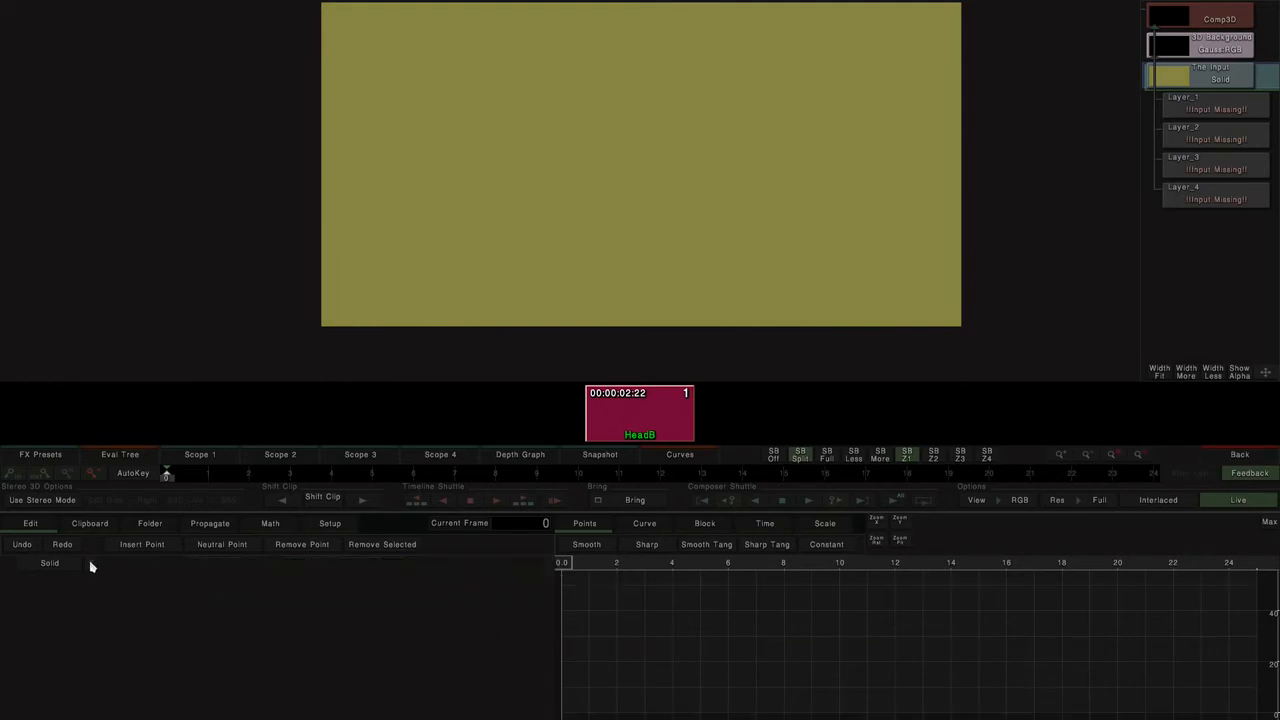
left_click(90, 567)
left_click(90, 567)
left_click(90, 567)
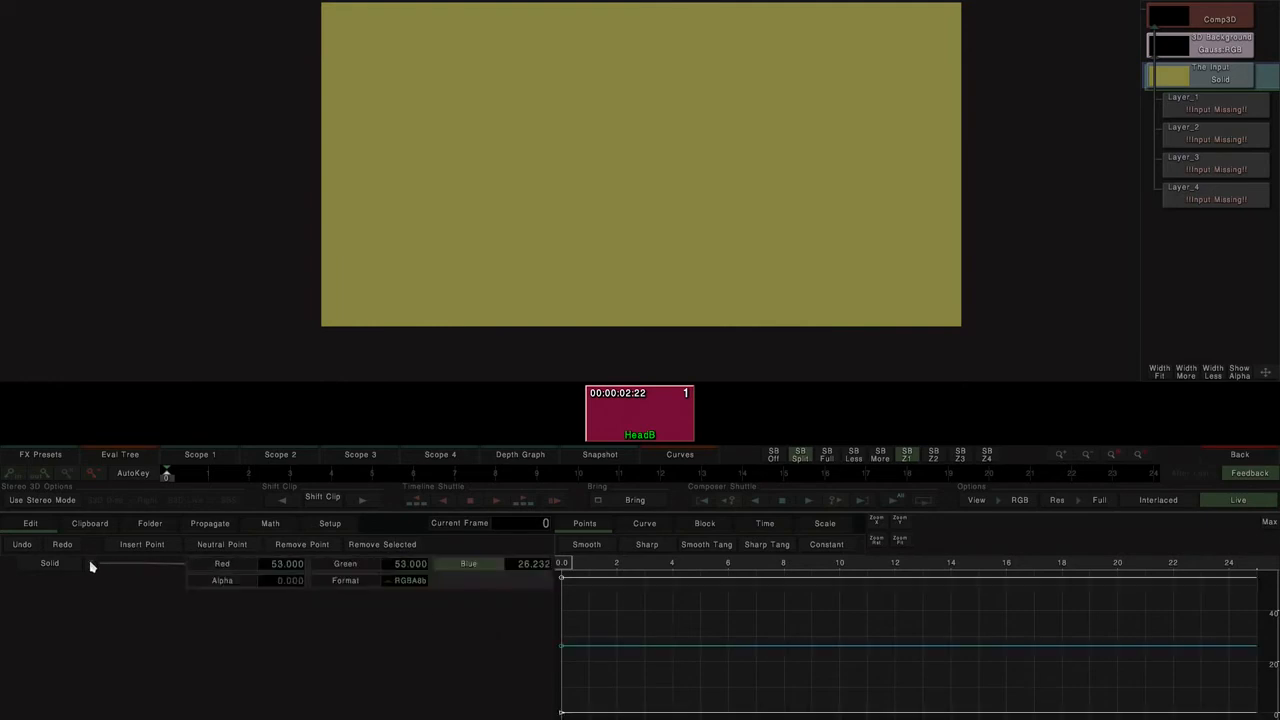
- Deselect Blue and alternate the selection between Red and Green to examine their overlapping curves
left_click(465, 566)
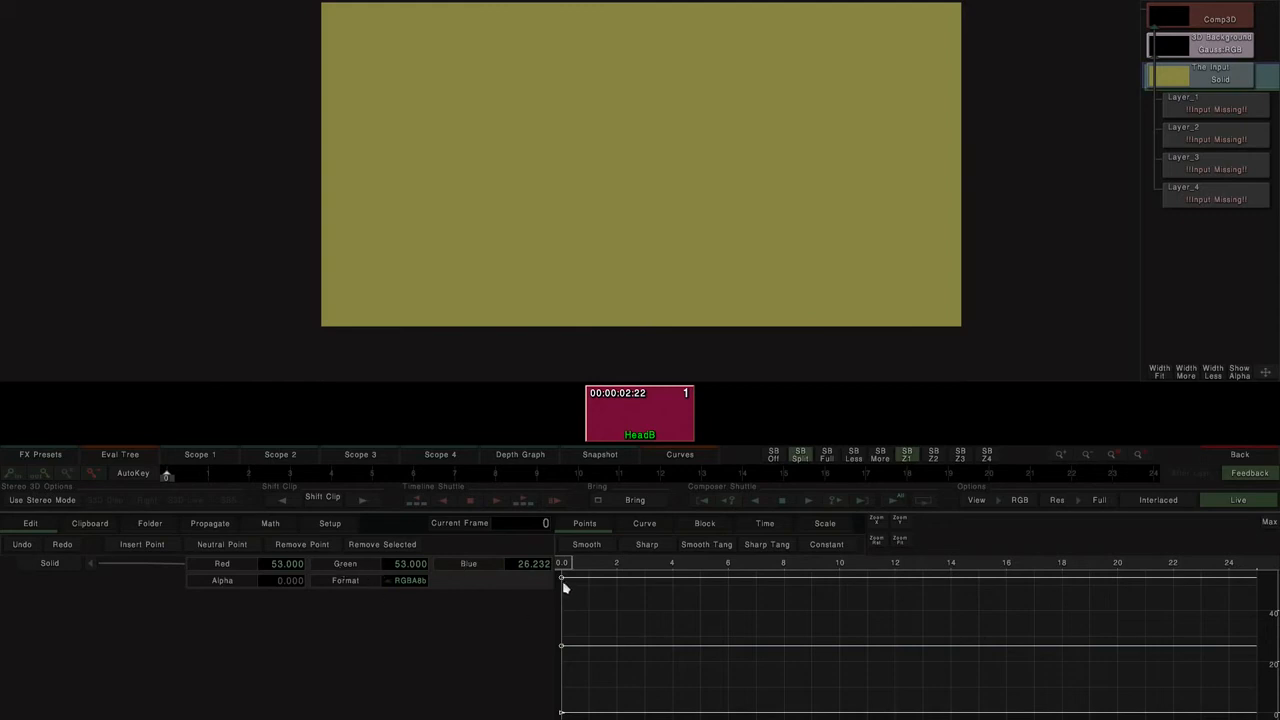
left_click(247, 567)
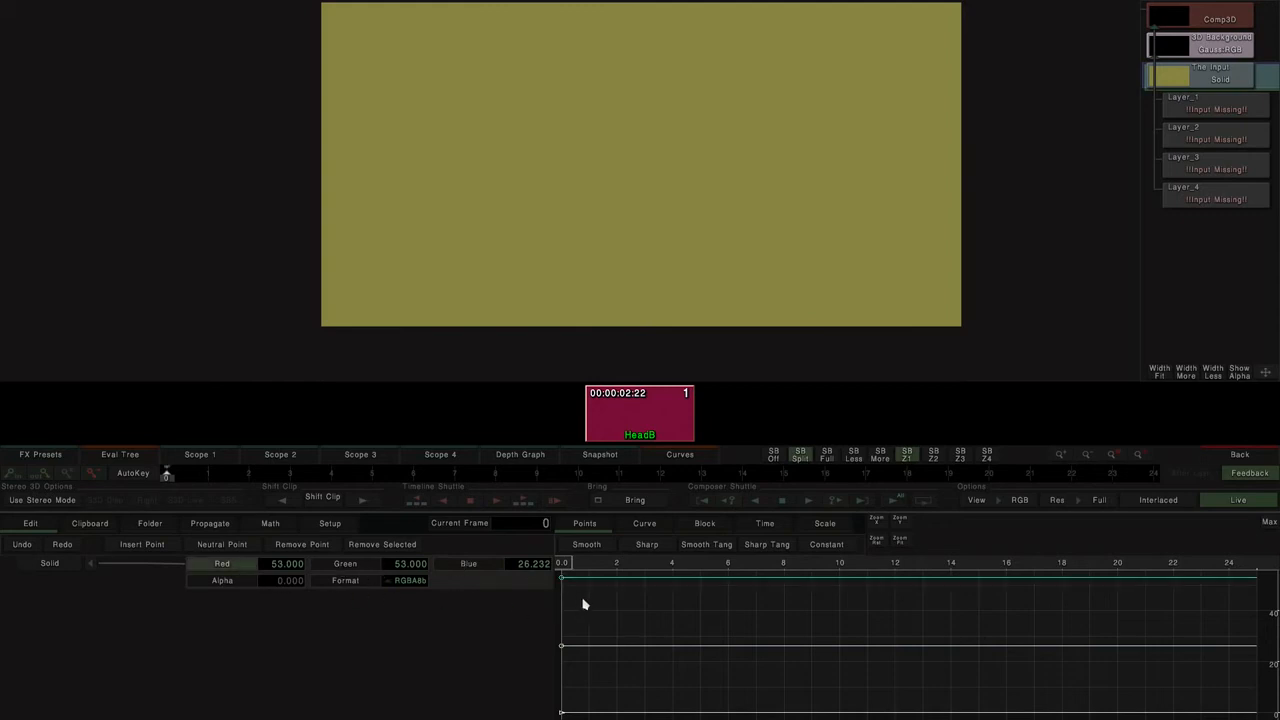
left_click(355, 573)
left_click(230, 571)
left_click(336, 570)
left_click(241, 571)
left_click(584, 636)
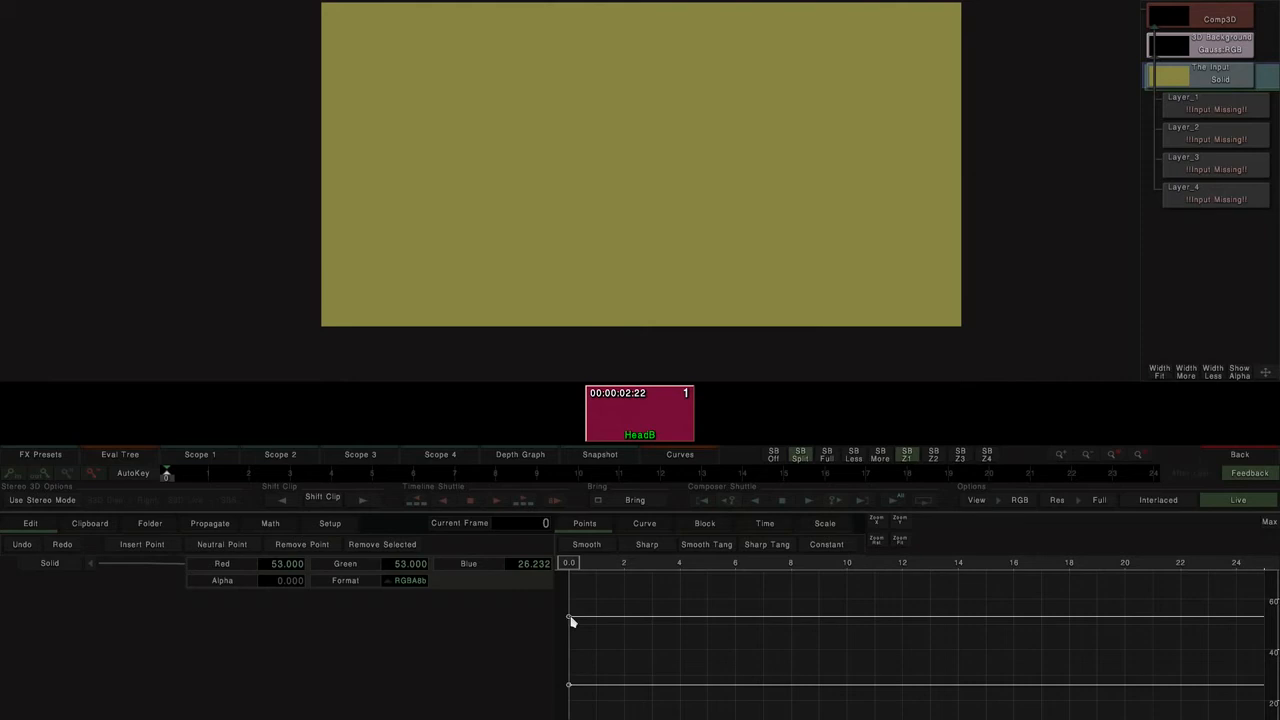
- With the Red curve hidden, raise the Green curve's point at frame 0 to about 61.2
left_click(242, 576)
left_click(241, 576)
left_click(345, 565)
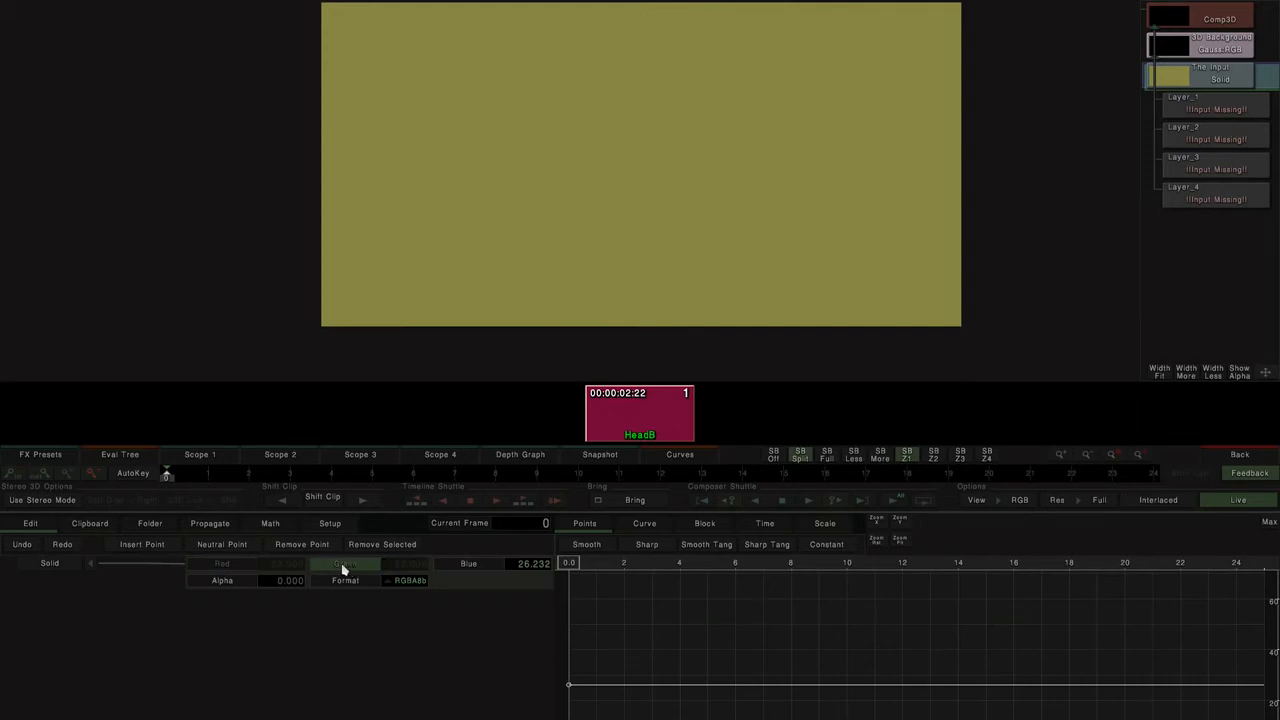
left_click(343, 569)
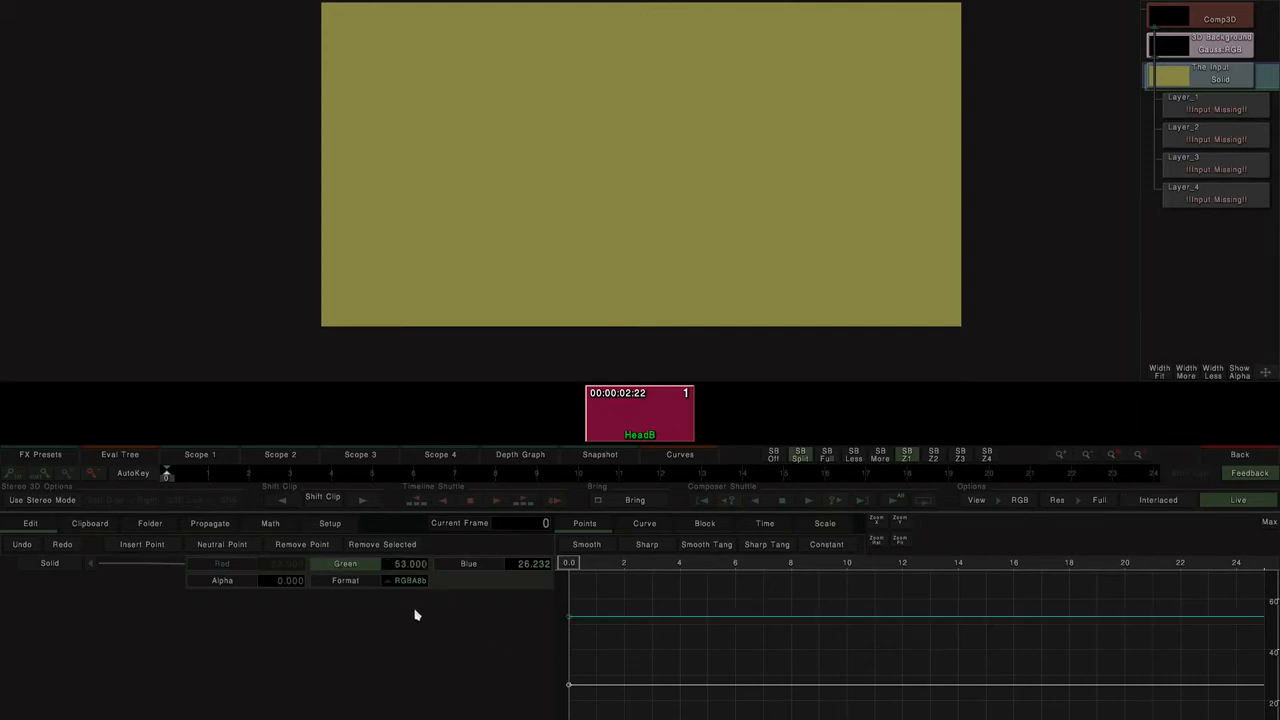
left_click_drag(567, 619, 569, 596)
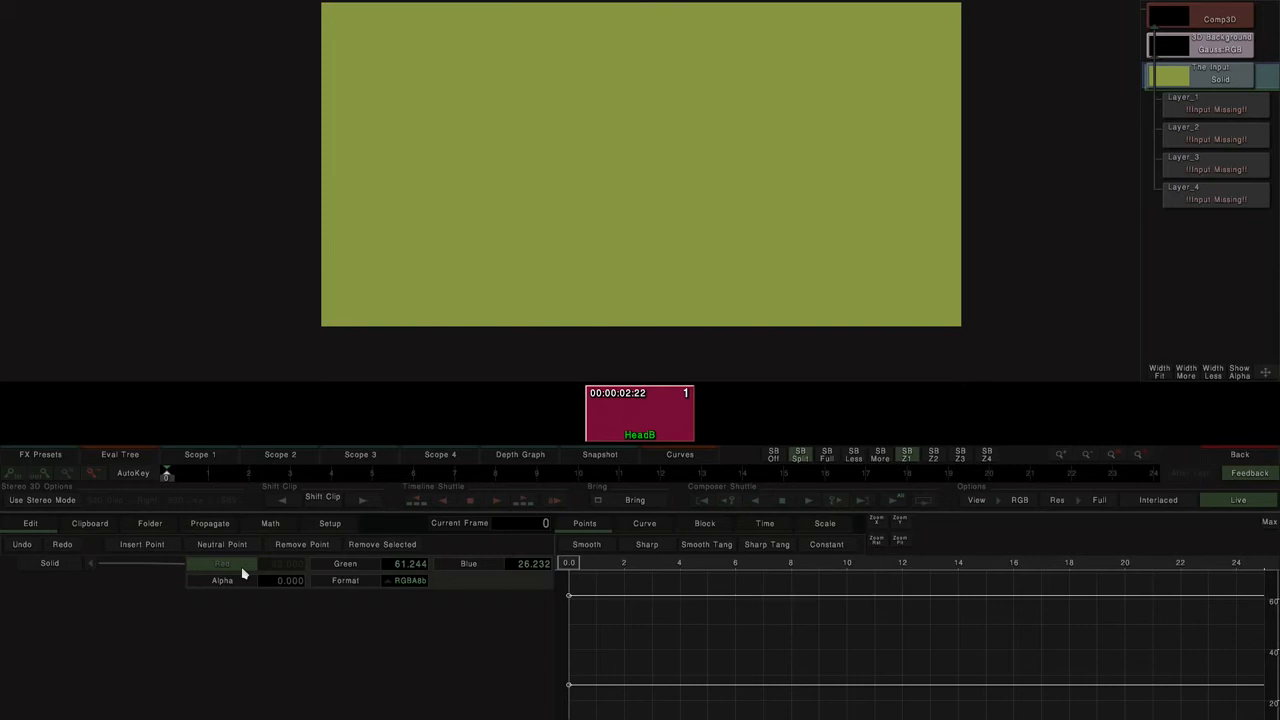
- Show the Red curve again and move the current frame to 14
left_click(242, 573)
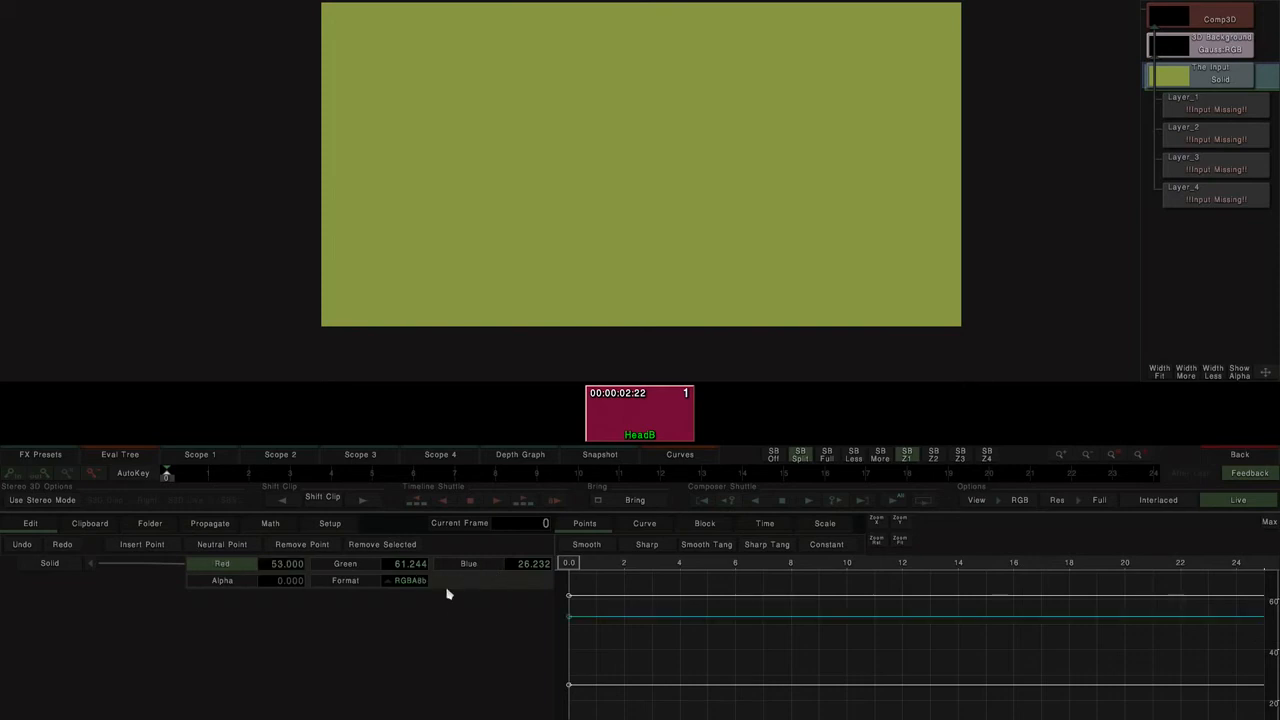
left_click_drag(569, 563, 930, 566)
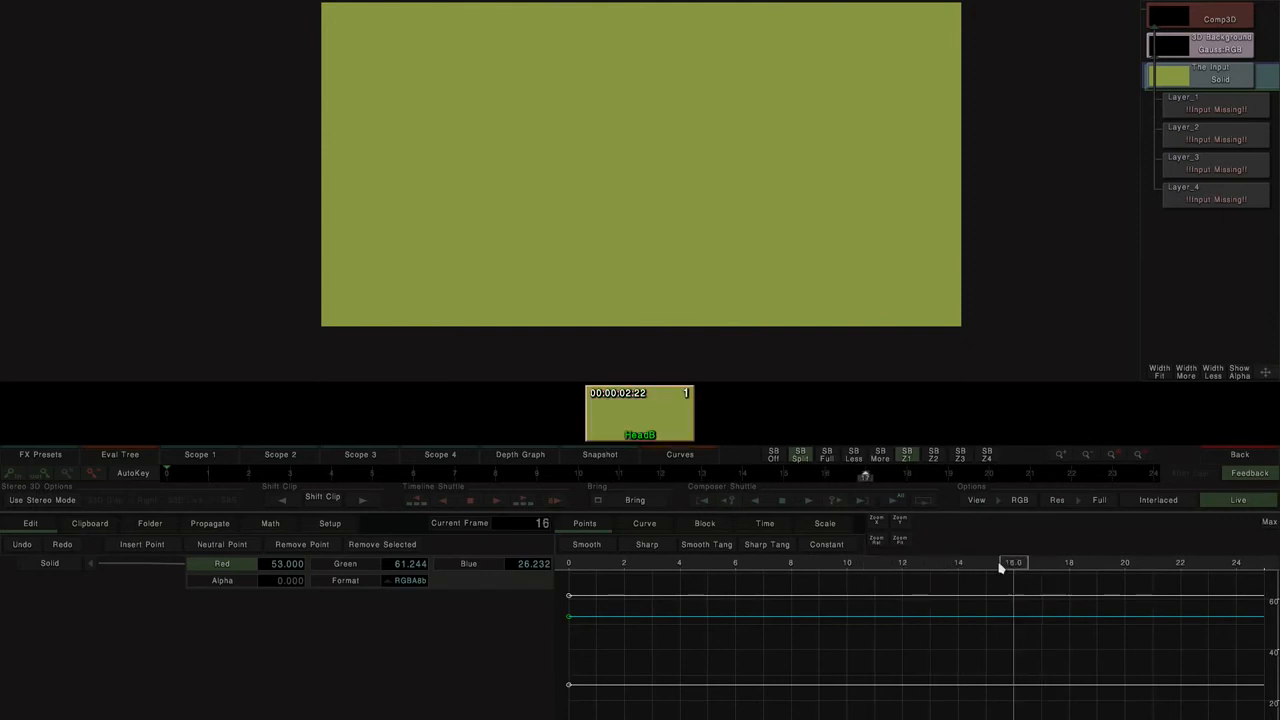
left_click_drag(930, 568, 955, 580)
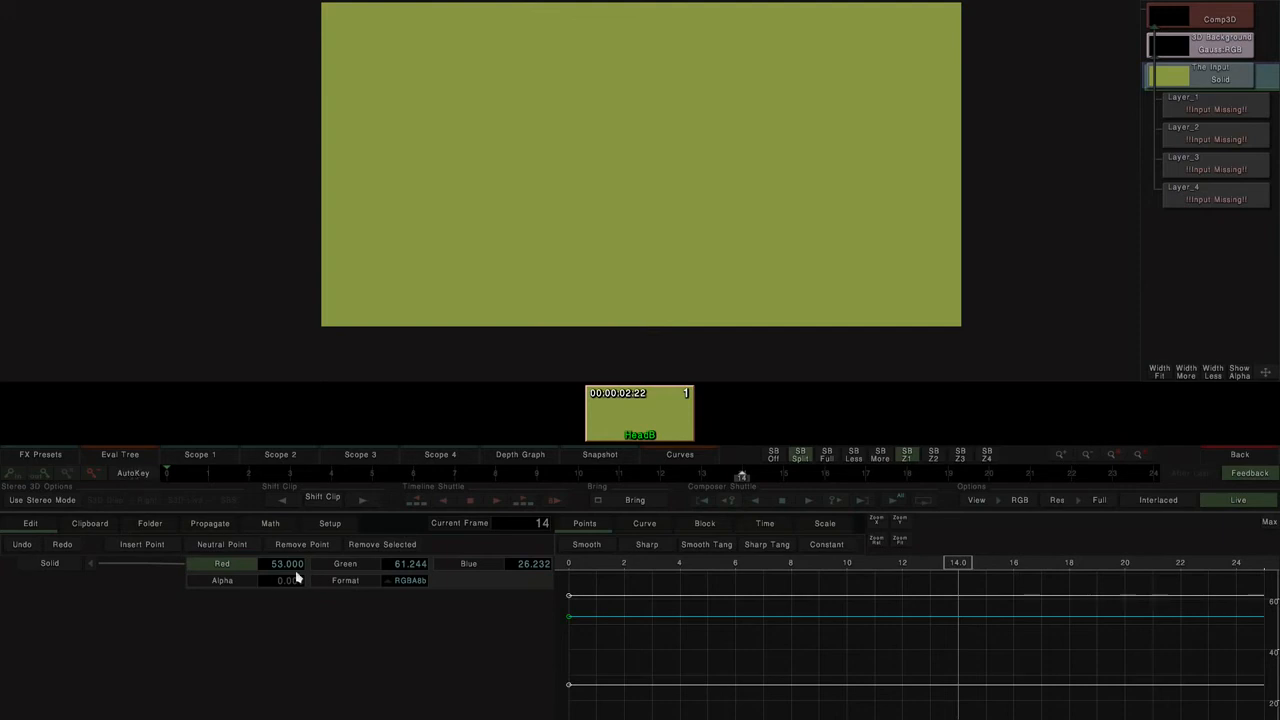
- Adjust Red at frame 14 with AutoKey off, trying 56 and ending at 44
mouse_move(957, 566)
left_mouse_down()
mouse_move(986, 569)
mouse_move(940, 571)
mouse_move(955, 576)
left_mouse_up()
mouse_move(287, 569)
left_mouse_down()
mouse_move(226, 570)
mouse_move(314, 569)
mouse_move(189, 571)
mouse_move(344, 568)
mouse_move(237, 569)
mouse_move(310, 574)
left_mouse_up()
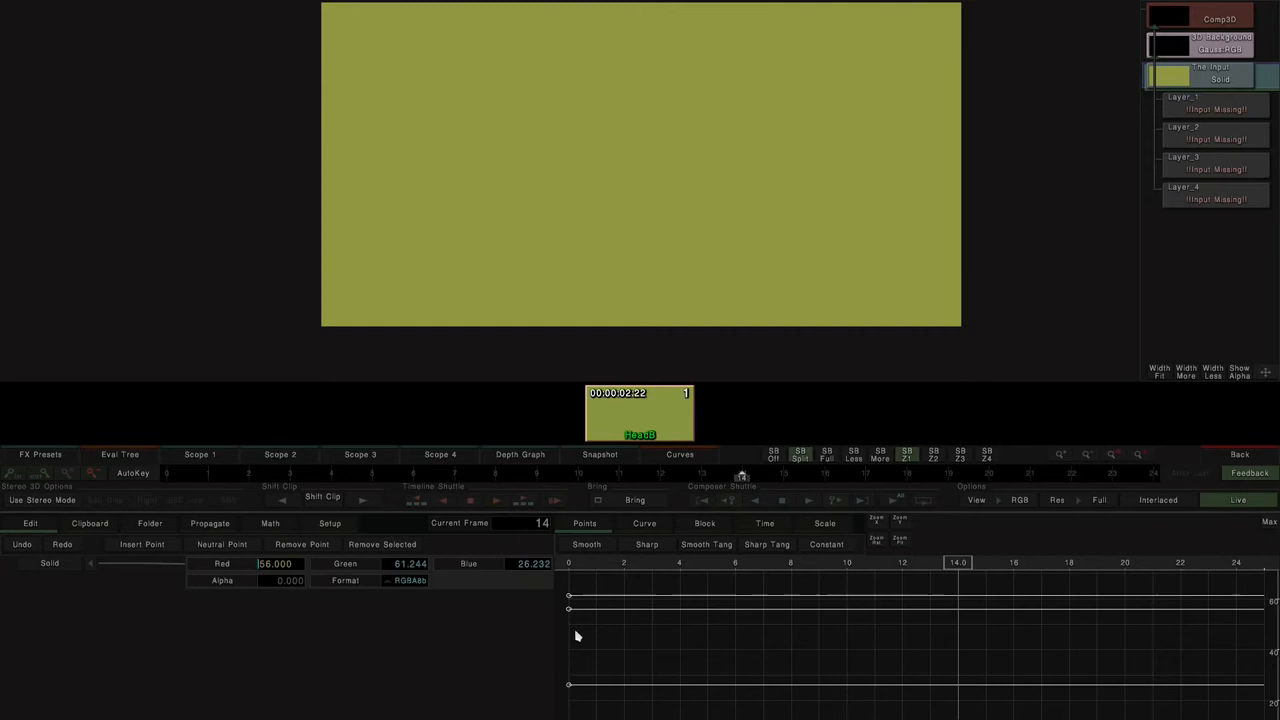
mouse_move(282, 568)
left_mouse_down()
mouse_move(166, 574)
mouse_move(309, 577)
mouse_move(209, 577)
mouse_move(276, 580)
left_mouse_up()
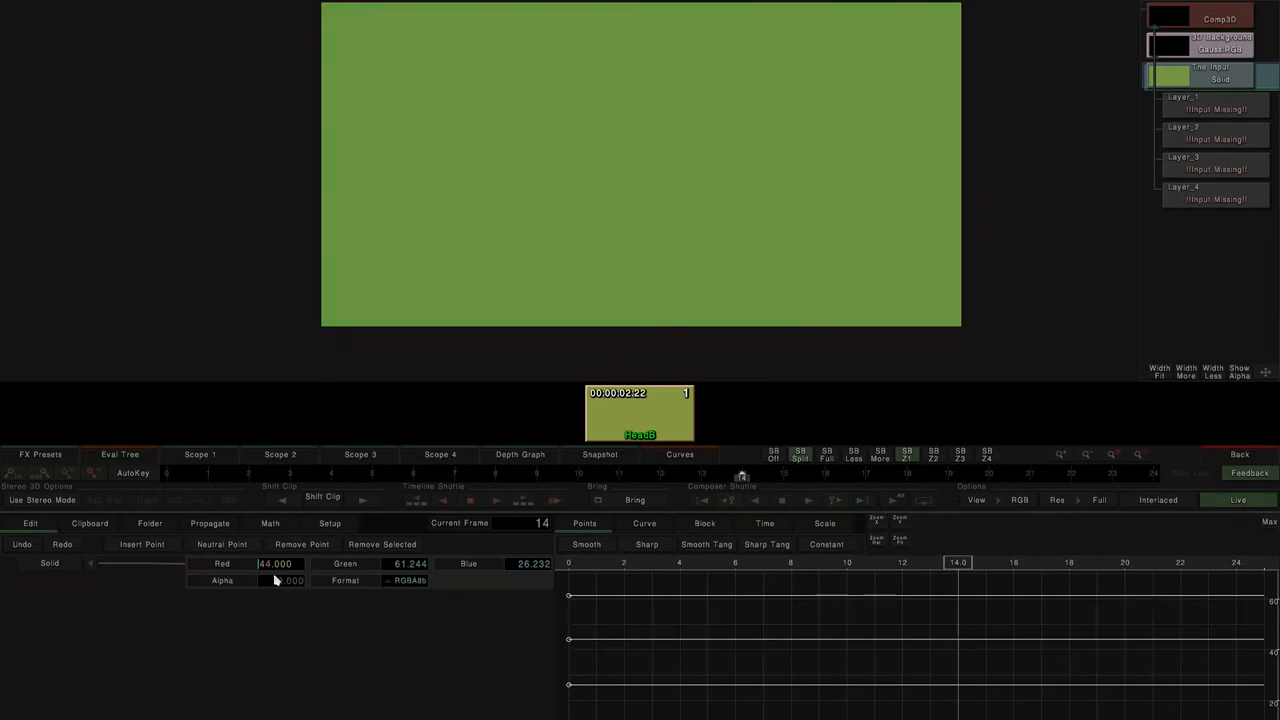
- Enable AutoKey, keyframe Red at about 73 on frame 14, and check the ramp at frame 10
left_click(143, 475)
left_click_drag(281, 572, 463, 560)
left_click_drag(957, 575, 847, 569)
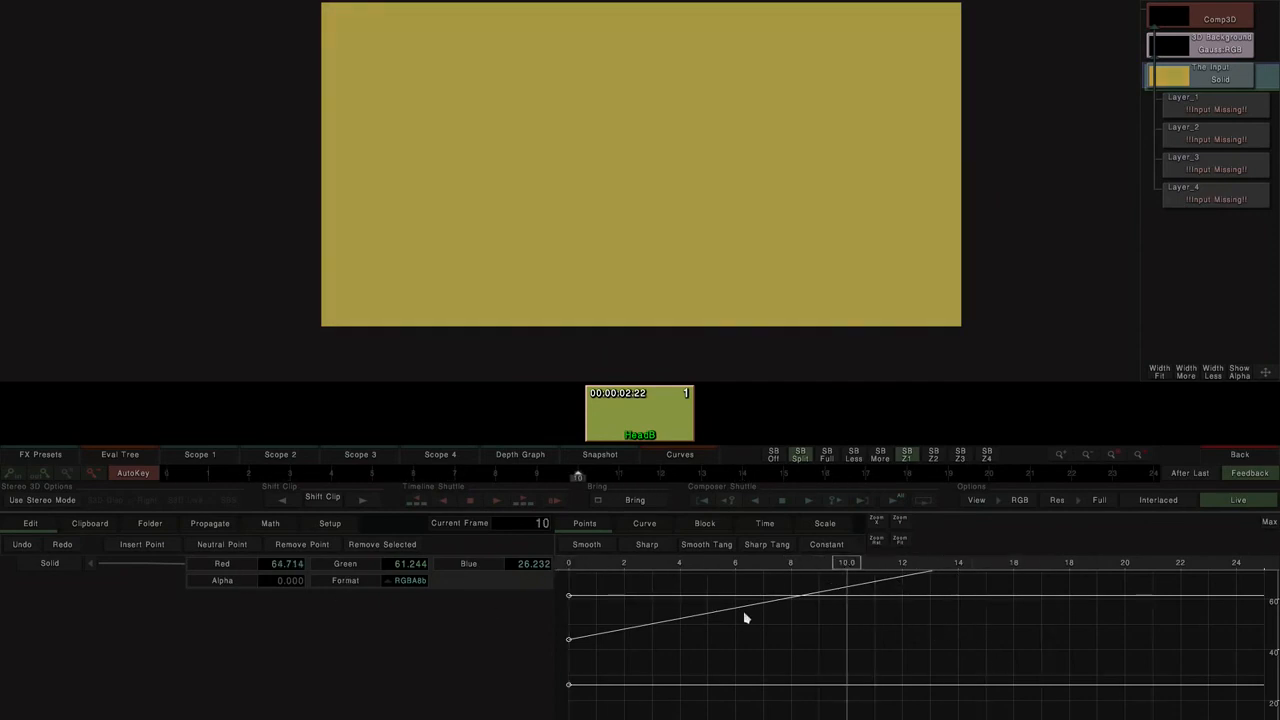
left_click_drag(745, 618, 743, 639)
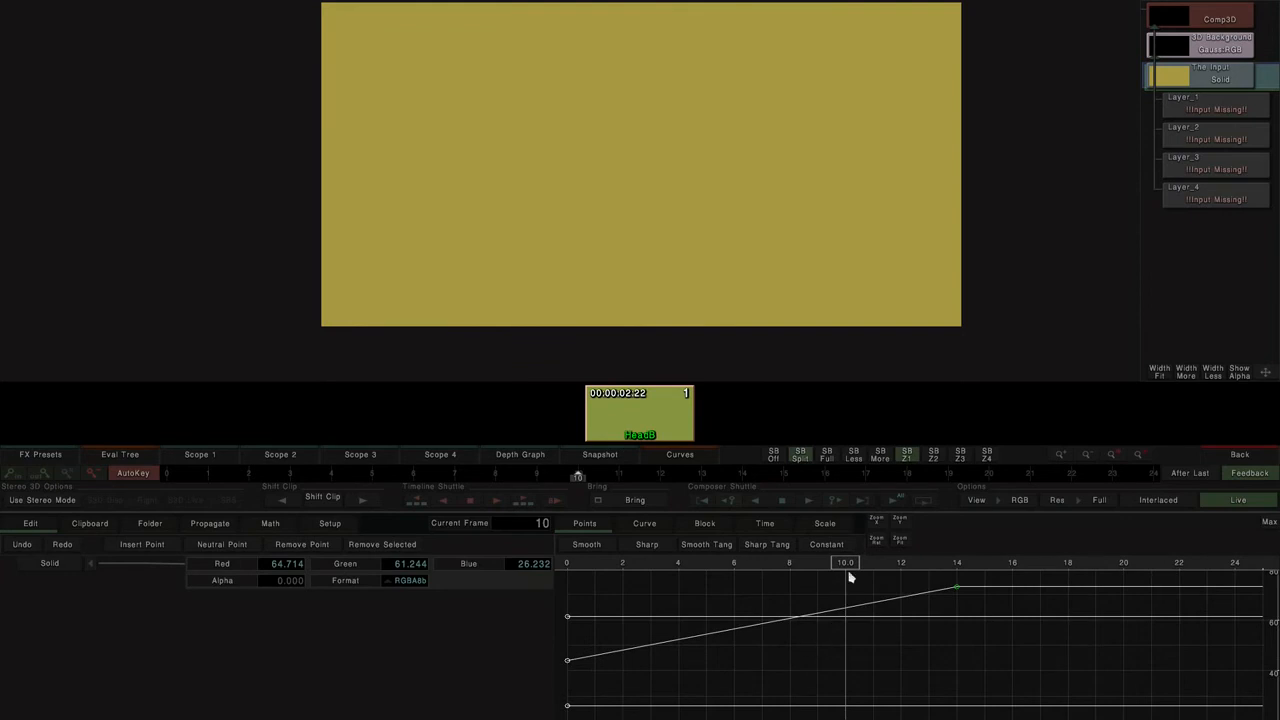
- At frame 6 with AutoKey off, lower the whole Red curve so its frame 14 point is 67
left_click_drag(851, 572, 731, 583)
left_click(136, 476)
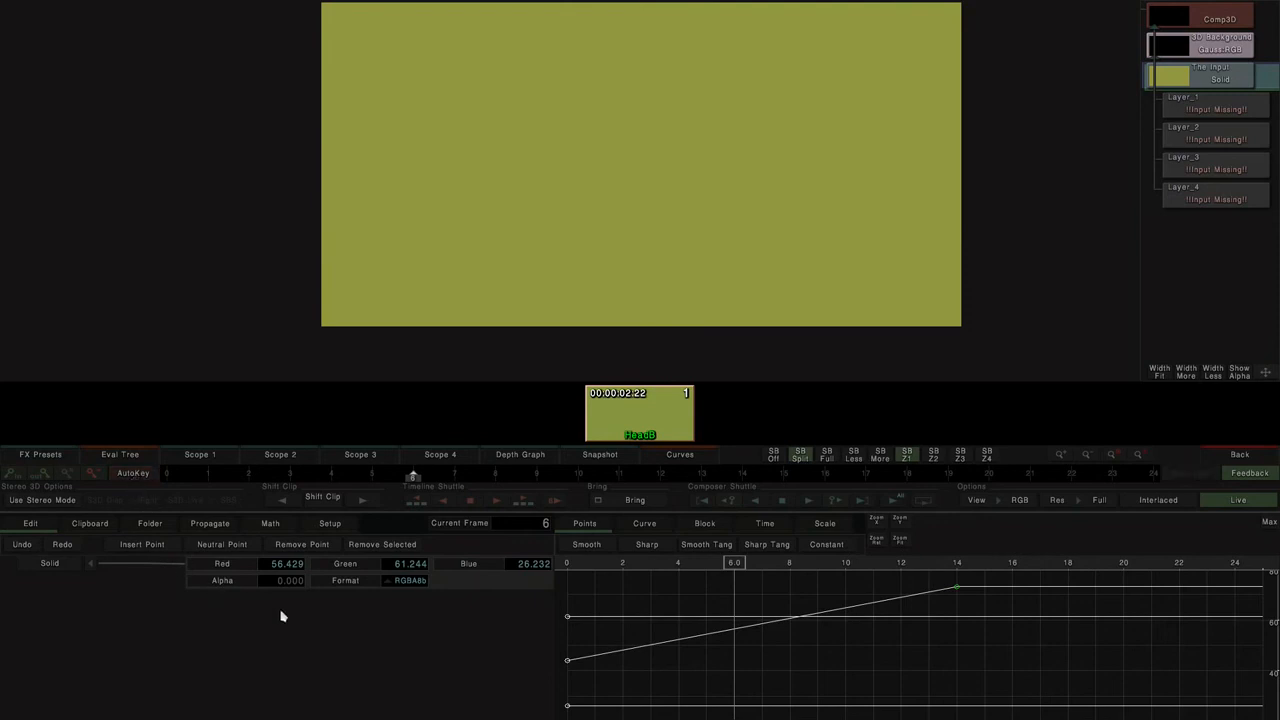
mouse_move(290, 568)
left_mouse_down()
mouse_move(343, 570)
mouse_move(212, 579)
mouse_move(390, 577)
mouse_move(260, 574)
mouse_move(271, 580)
left_mouse_up()
- Move to frame 23, enable AutoKey and keyframe Red at 40
left_click_drag(735, 563, 1207, 565)
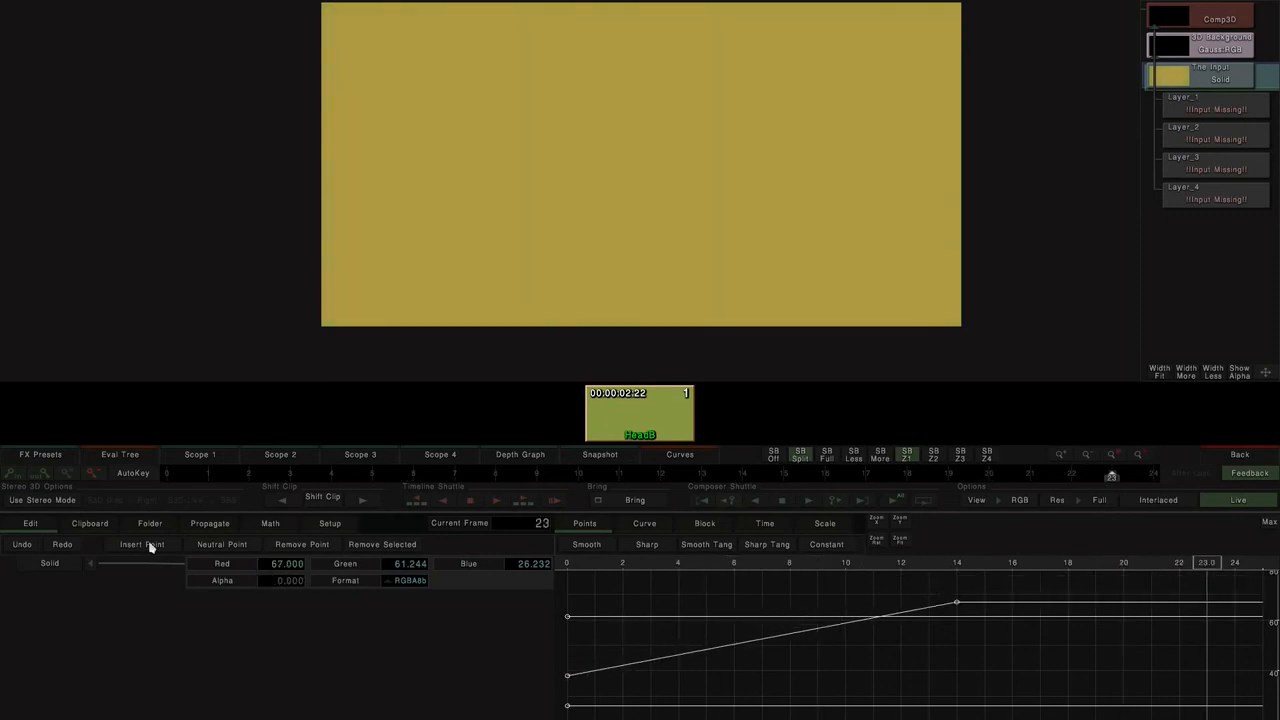
left_click(142, 472)
left_click_drag(298, 572, 97, 583)
mouse_move(1218, 569)
left_mouse_down()
mouse_move(549, 594)
mouse_move(1207, 596)
left_mouse_up()
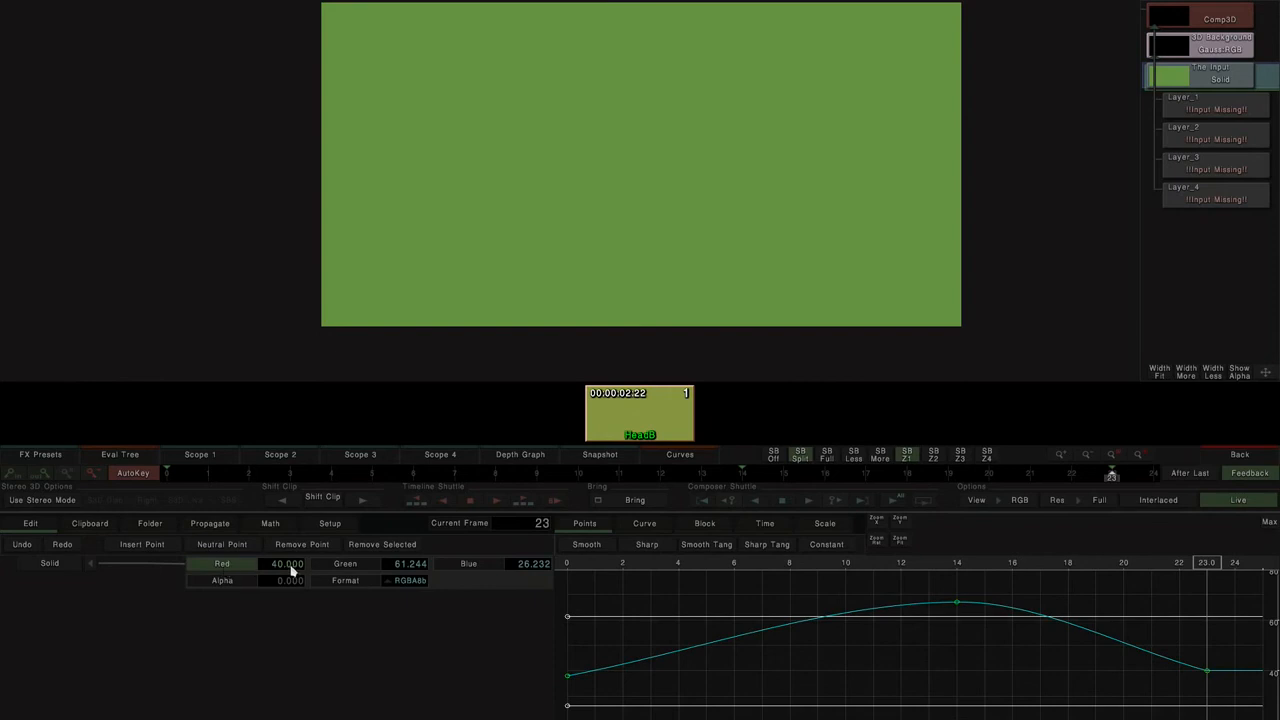
- Copy the animated Red curve onto the Blue parameter and check both values at frame 17
left_click(342, 566)
left_click(226, 568)
left_click(469, 566)
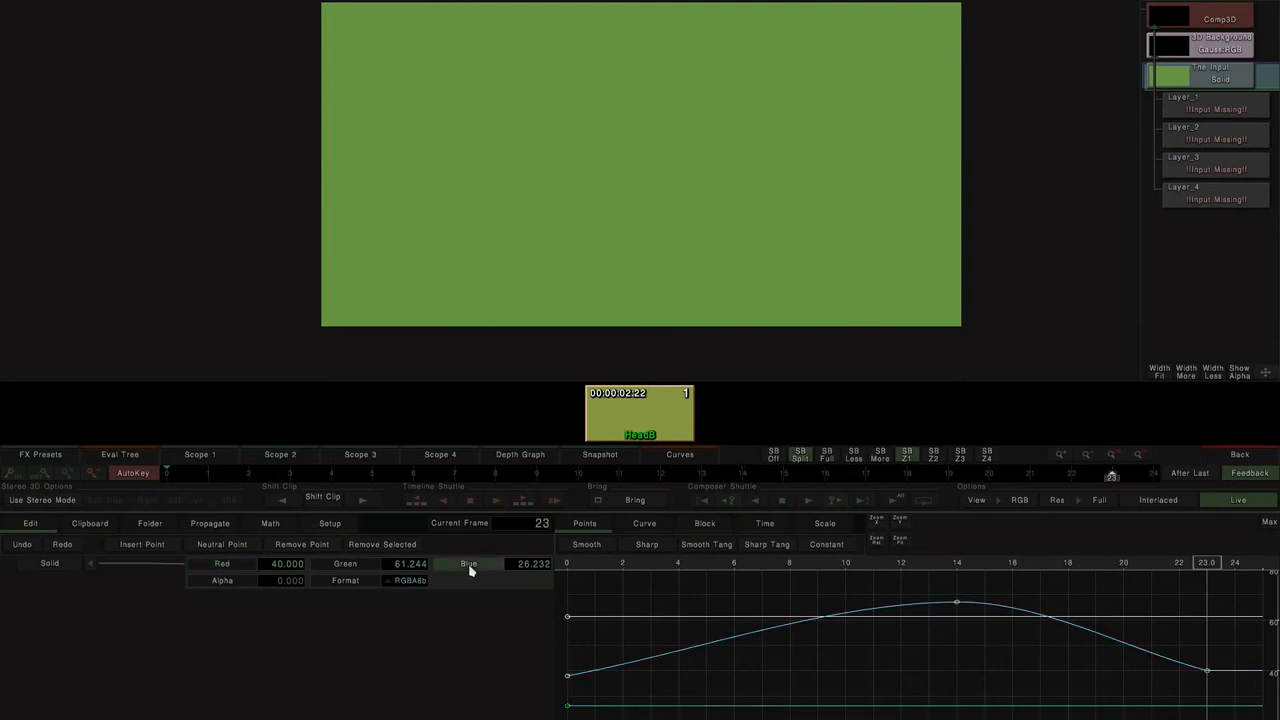
key("ctrl+v")
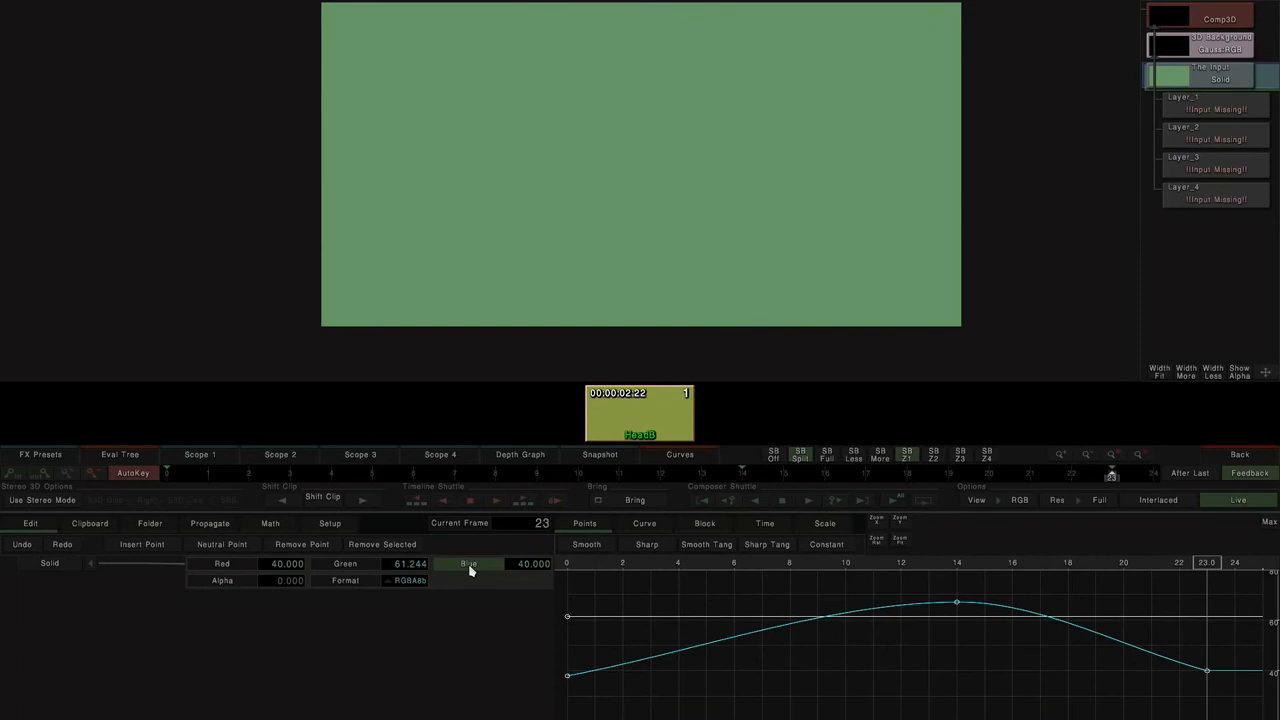
mouse_move(1208, 566)
left_mouse_down()
mouse_move(631, 578)
mouse_move(1051, 572)
left_mouse_up()
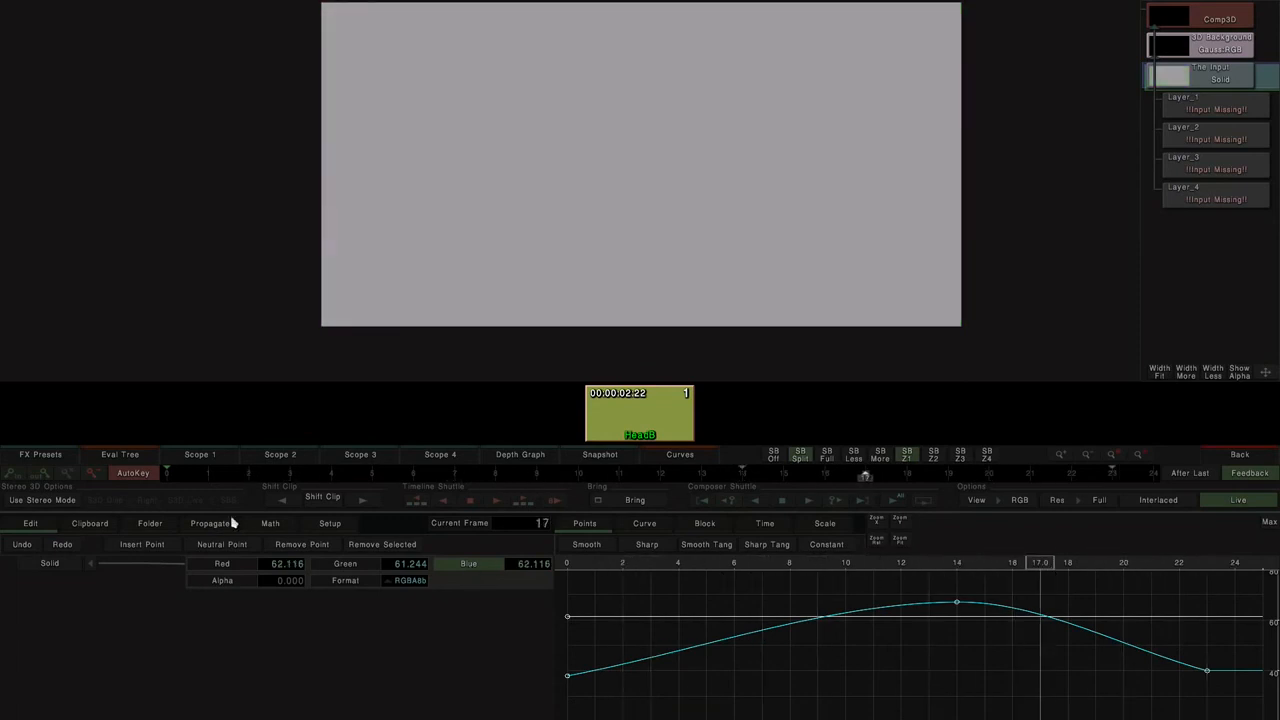
- With AutoKey off, raise the whole Blue curve so that Blue is 69.116 at frame 17
left_click(140, 474)
left_click_drag(516, 568, 518, 520)
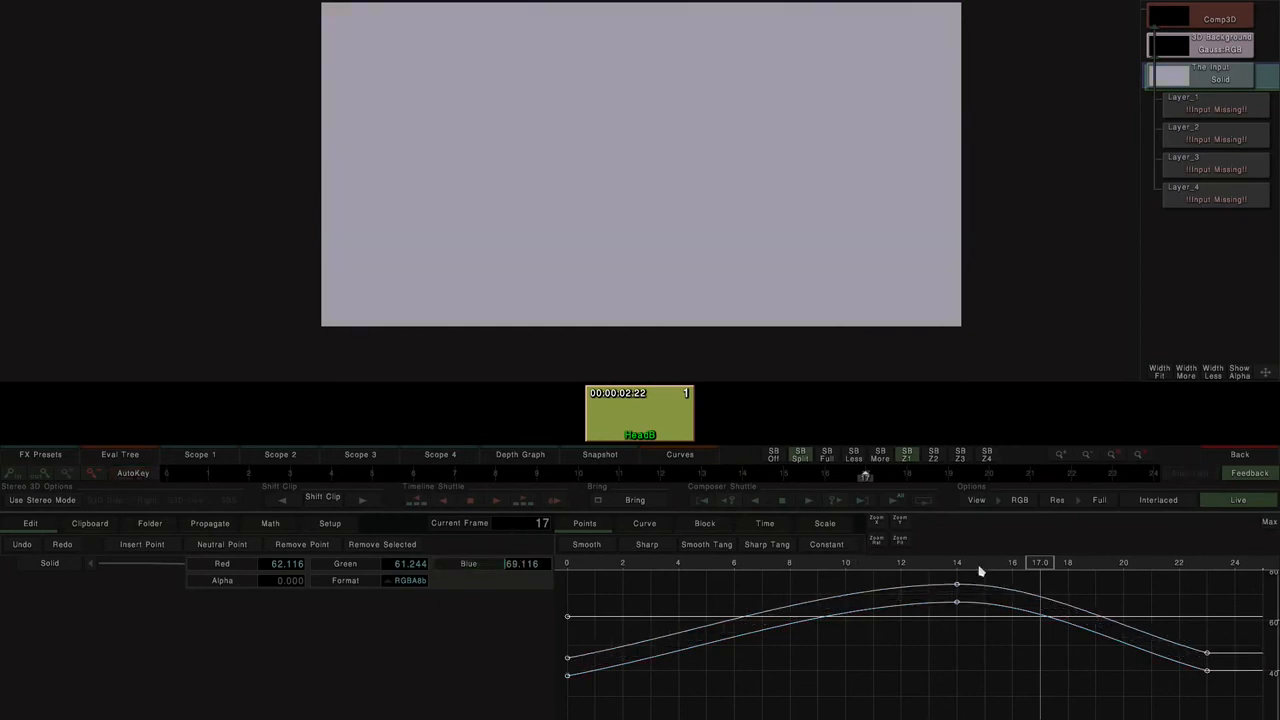
mouse_move(1034, 566)
left_mouse_down()
mouse_move(660, 574)
mouse_move(1270, 568)
mouse_move(563, 568)
mouse_move(1044, 578)
left_mouse_up()
- Delete the frame 23 points from both the Blue and Red curves
left_click_drag(1179, 613, 1236, 657)
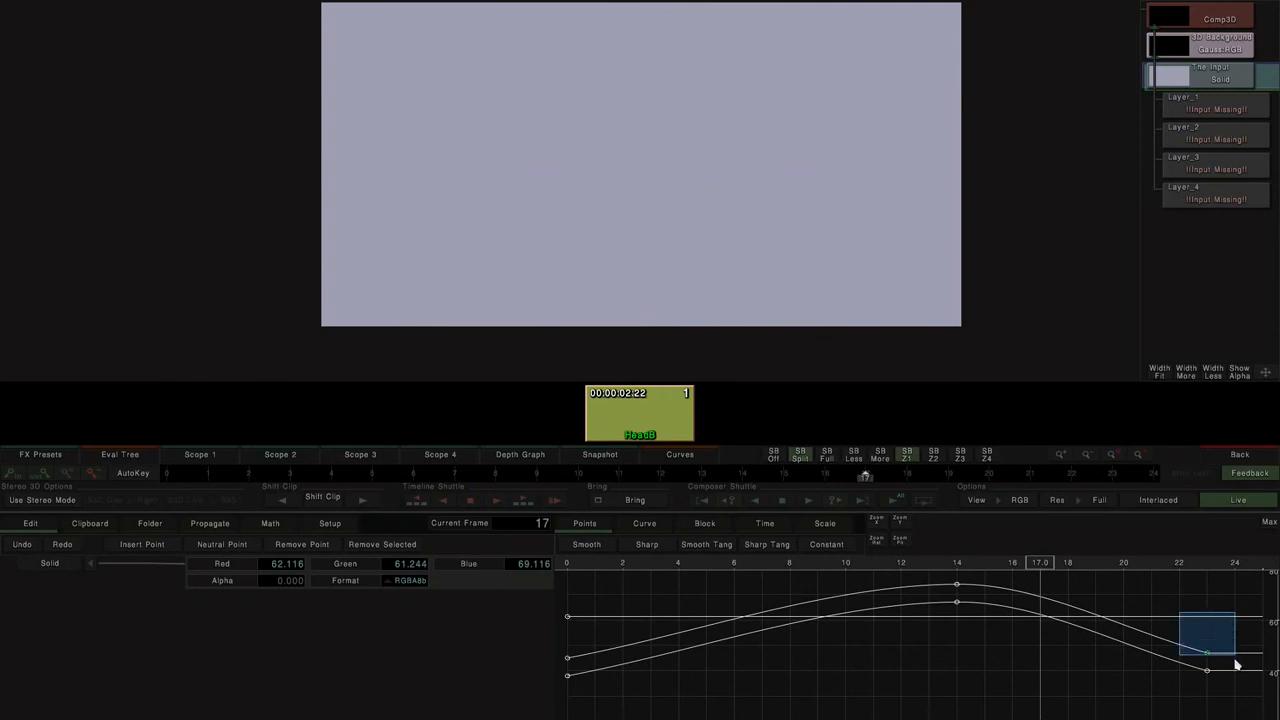
key("Delete")
mouse_move(1180, 605)
left_mouse_down()
mouse_move(1219, 677)
mouse_move(1180, 585)
mouse_move(1122, 580)
left_mouse_up()
key("Delete")
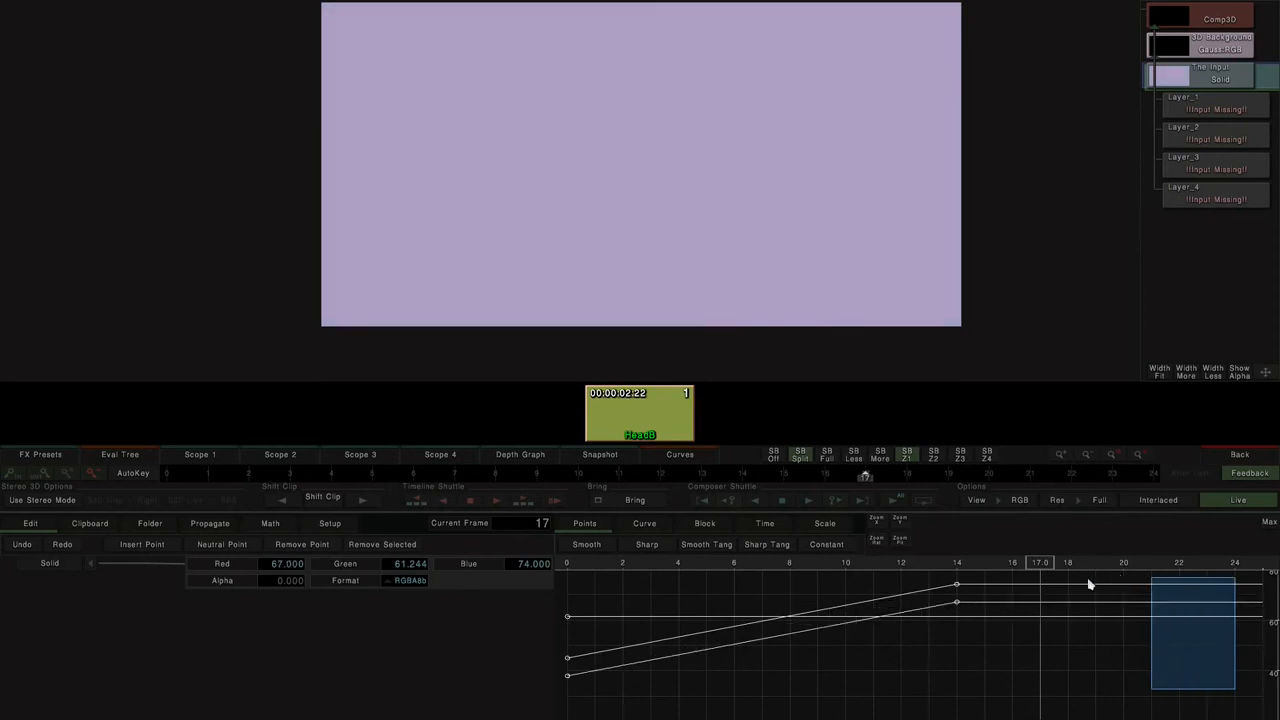
- Reset the Red parameter and its curve to the default 0, and return to the timeline
left_click(220, 567)
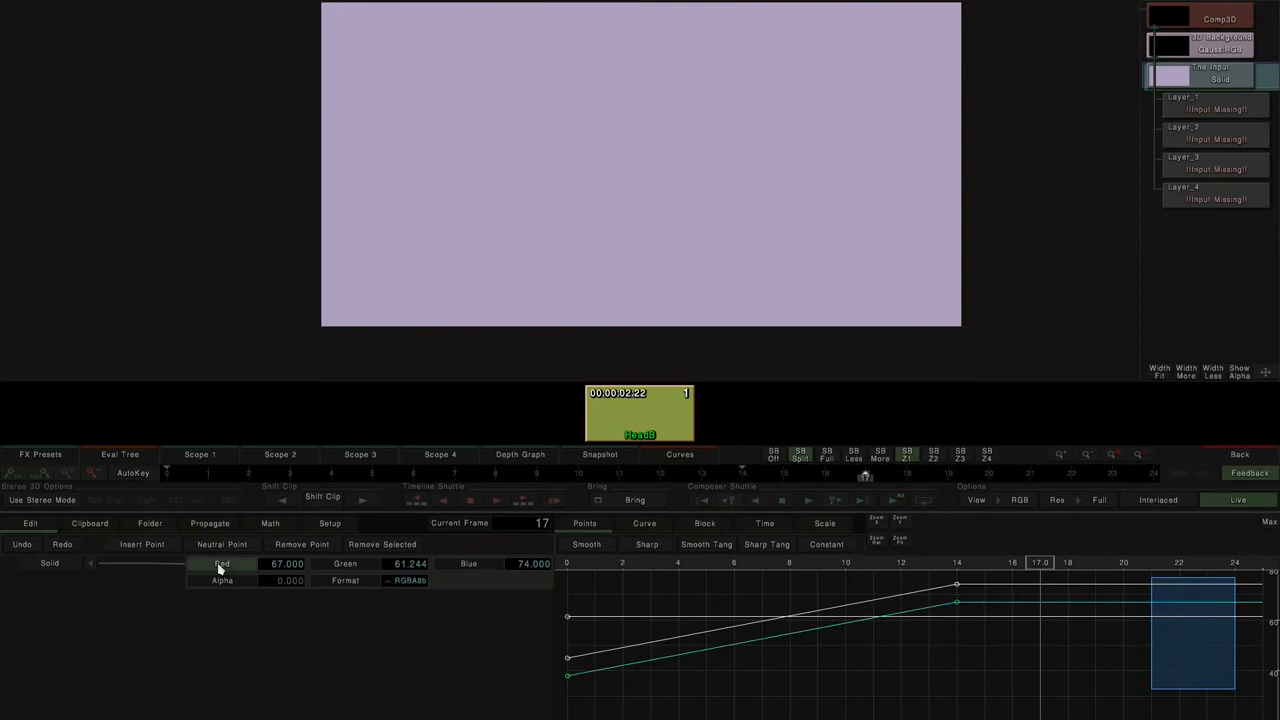
key("BackSpace")
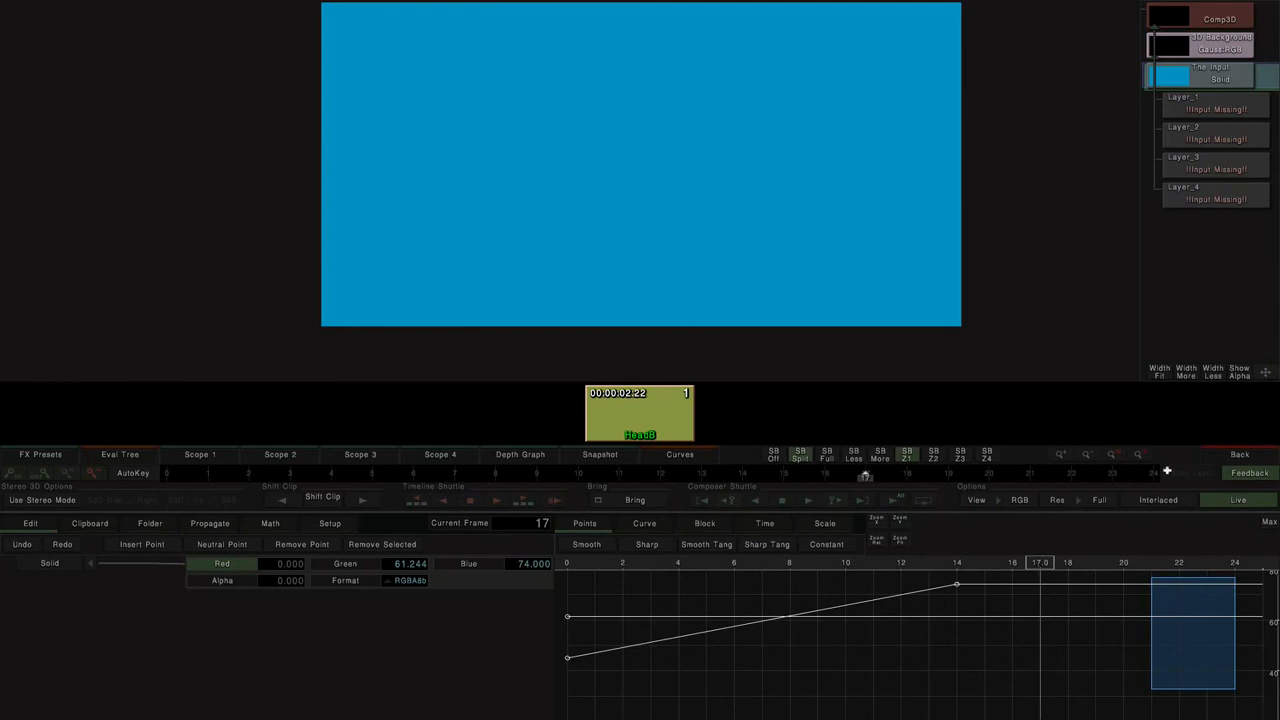
left_click(1232, 456)
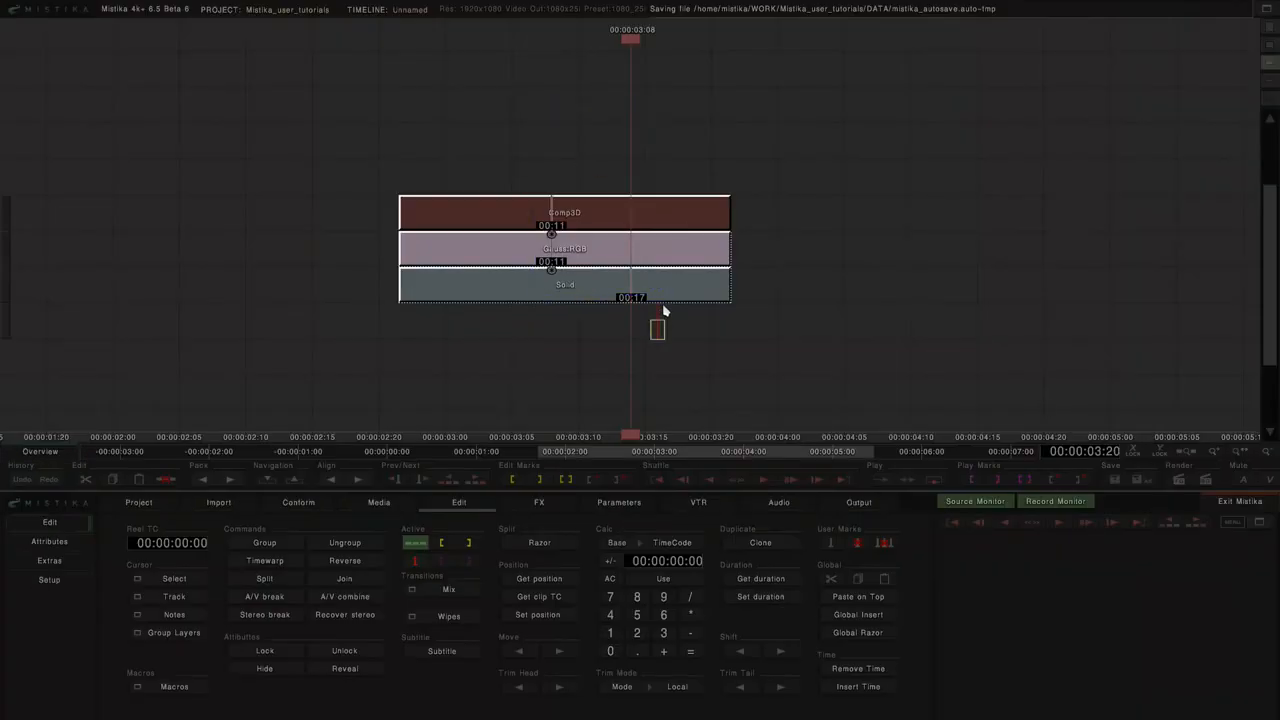
- Replace the effect stack on the timeline with a new Solid and set its Red to 23
left_click(539, 502)
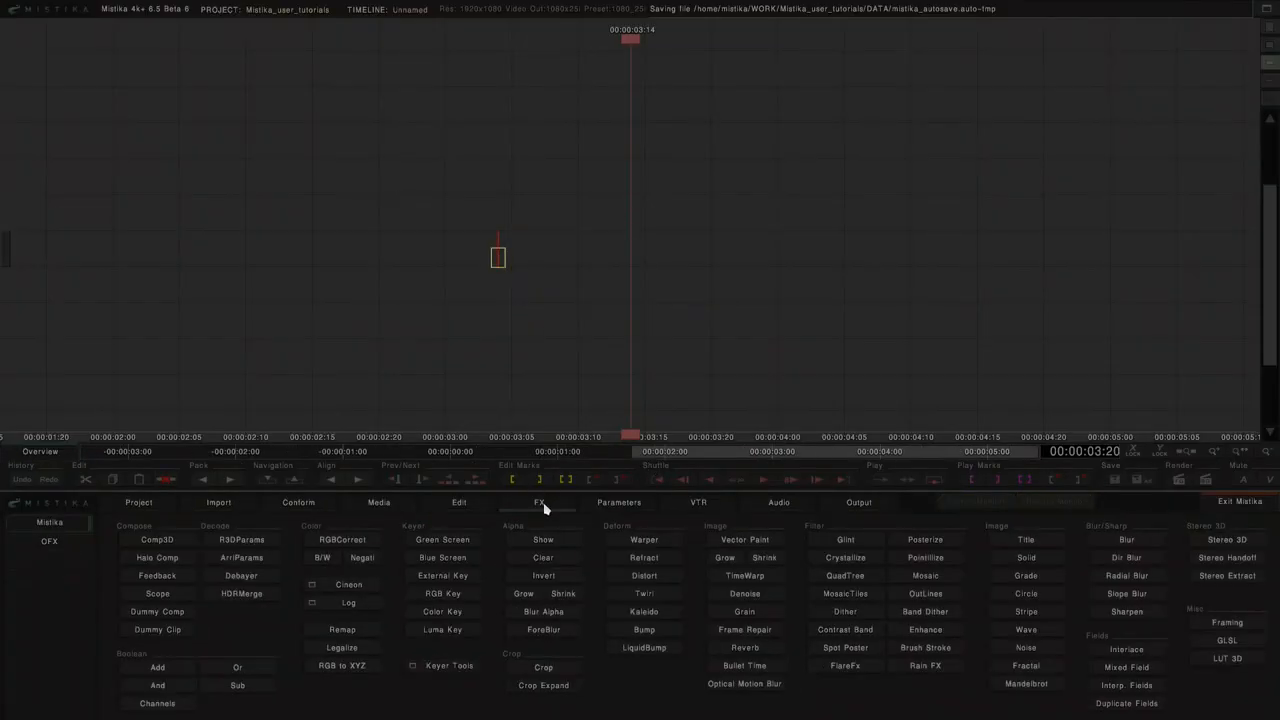
left_click(1030, 560)
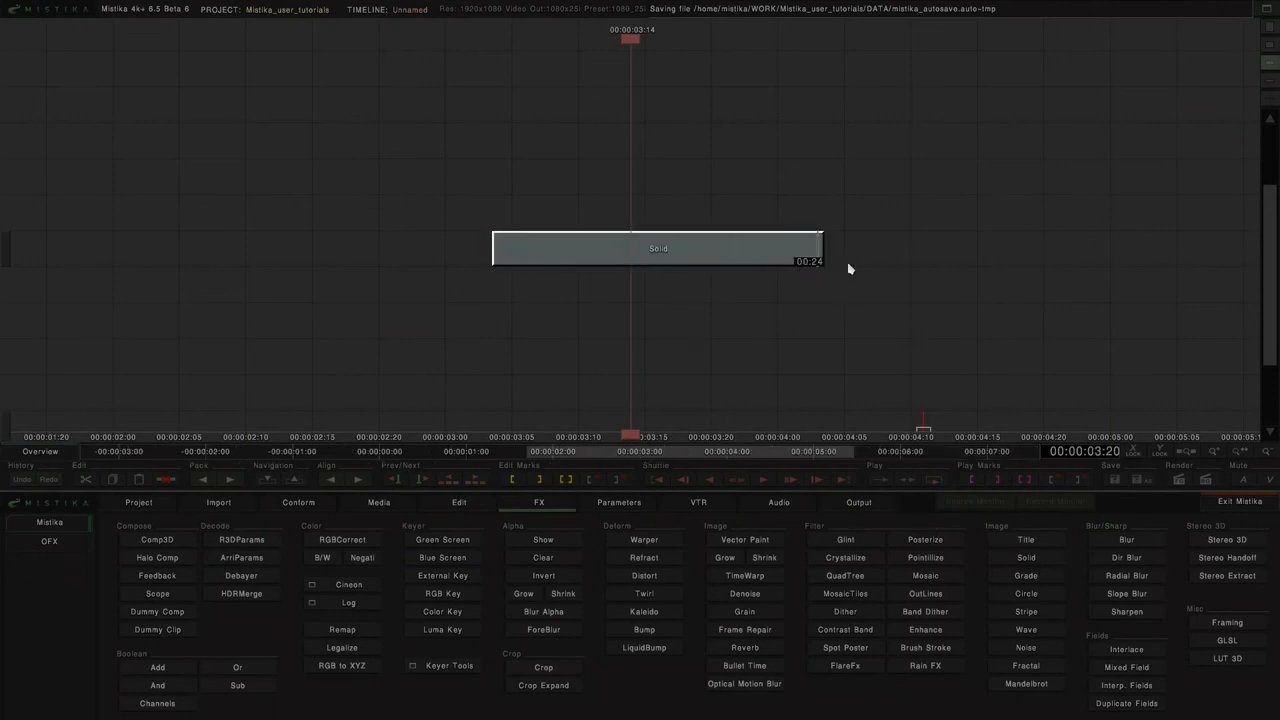
double_click(684, 250)
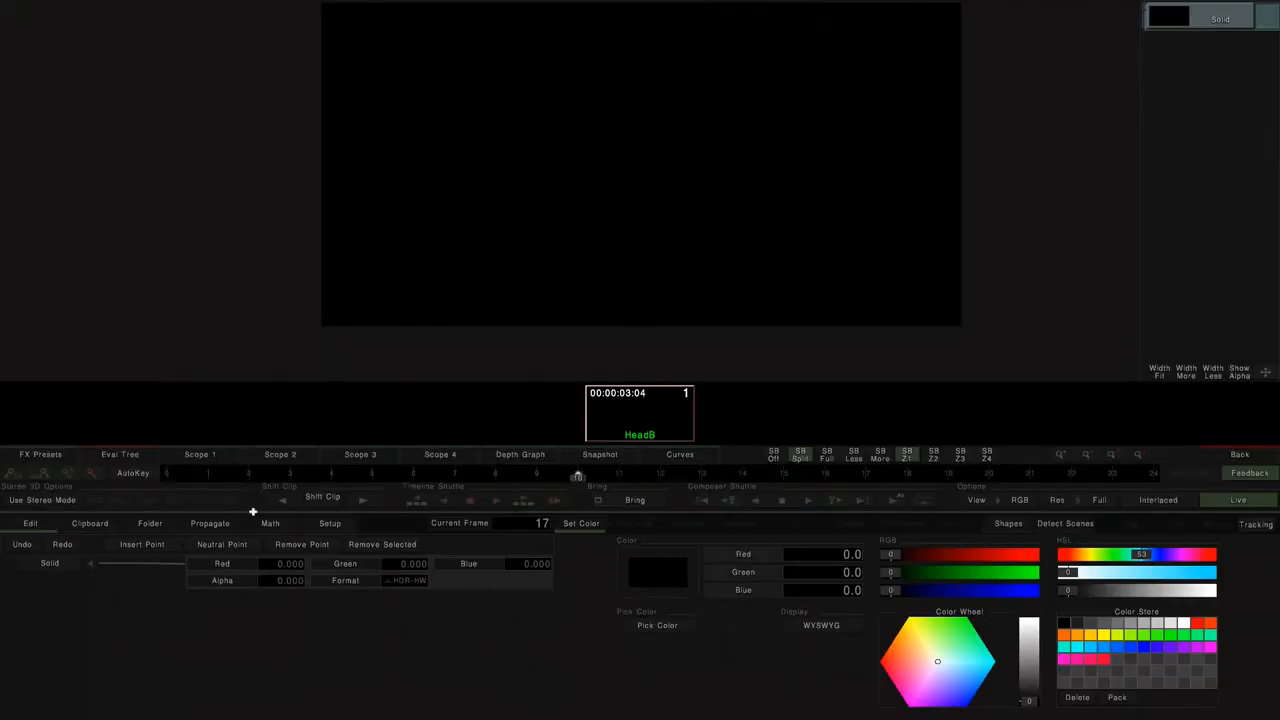
left_click_drag(294, 569, 310, 429)
left_click(1240, 455)
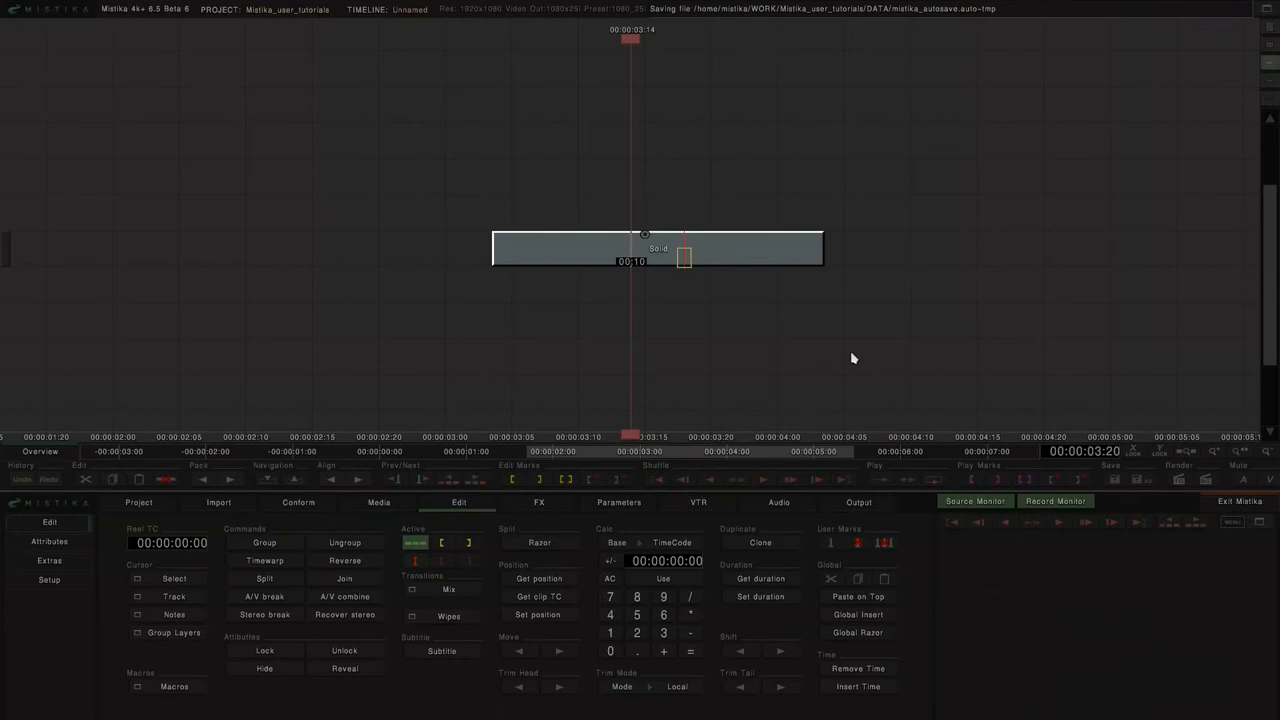
- Open the new Solid's curves and insert Red points at frames 0 and 25
double_click(673, 257)
left_click(706, 527)
left_click_drag(840, 566, 560, 567)
left_click(229, 568)
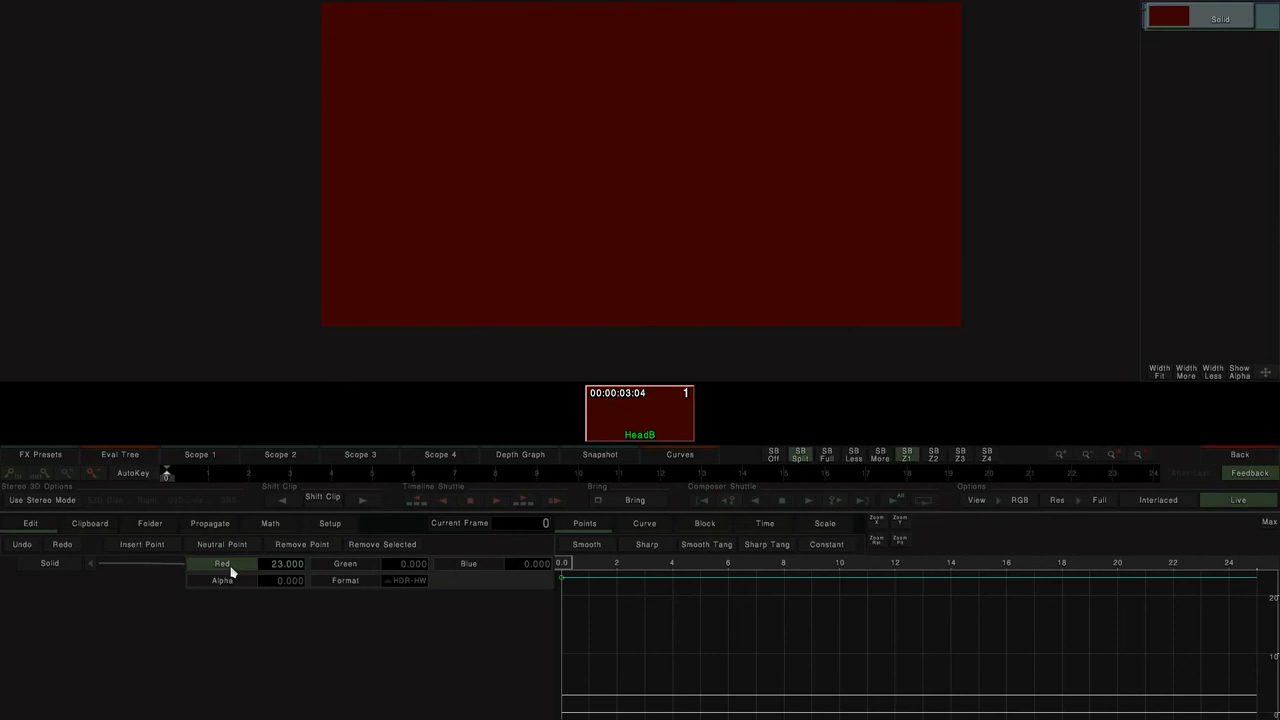
left_click_drag(563, 570, 1258, 568)
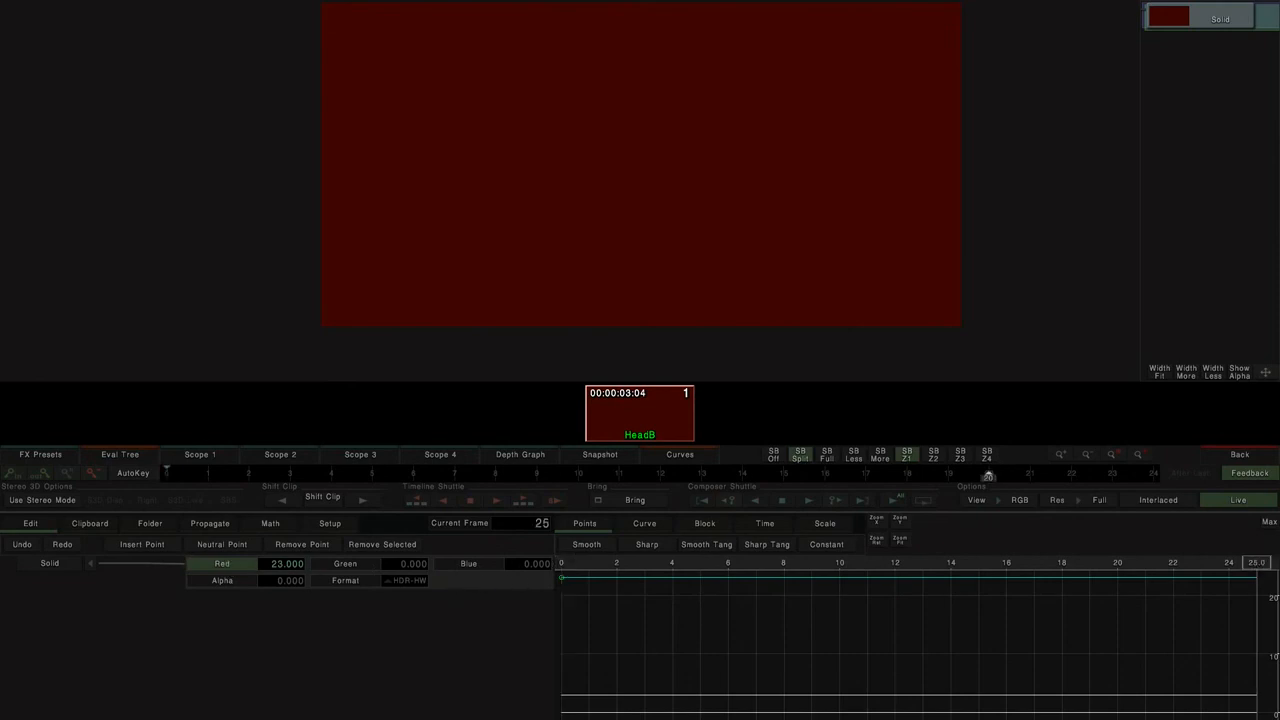
left_click(243, 567)
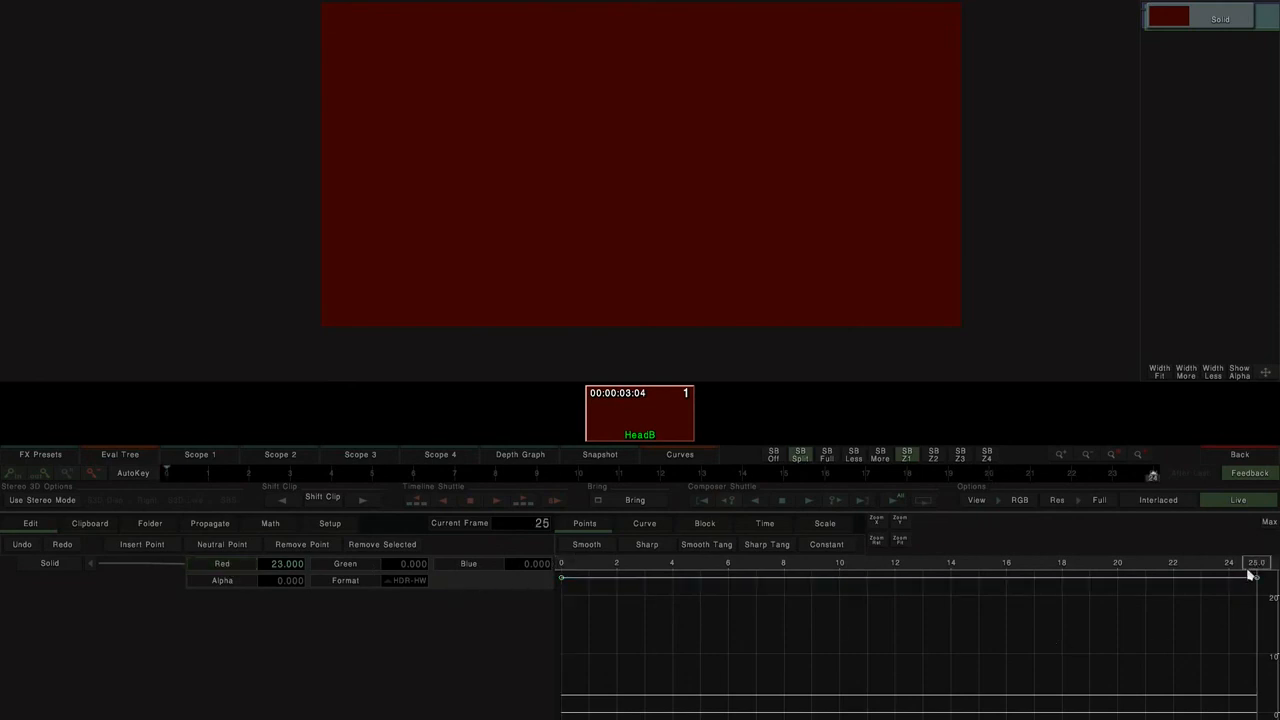
- With AutoKey enabled, keyframe Red at 4 on frame 12 and check the curve through frame 25
left_click_drag(1250, 573, 895, 566)
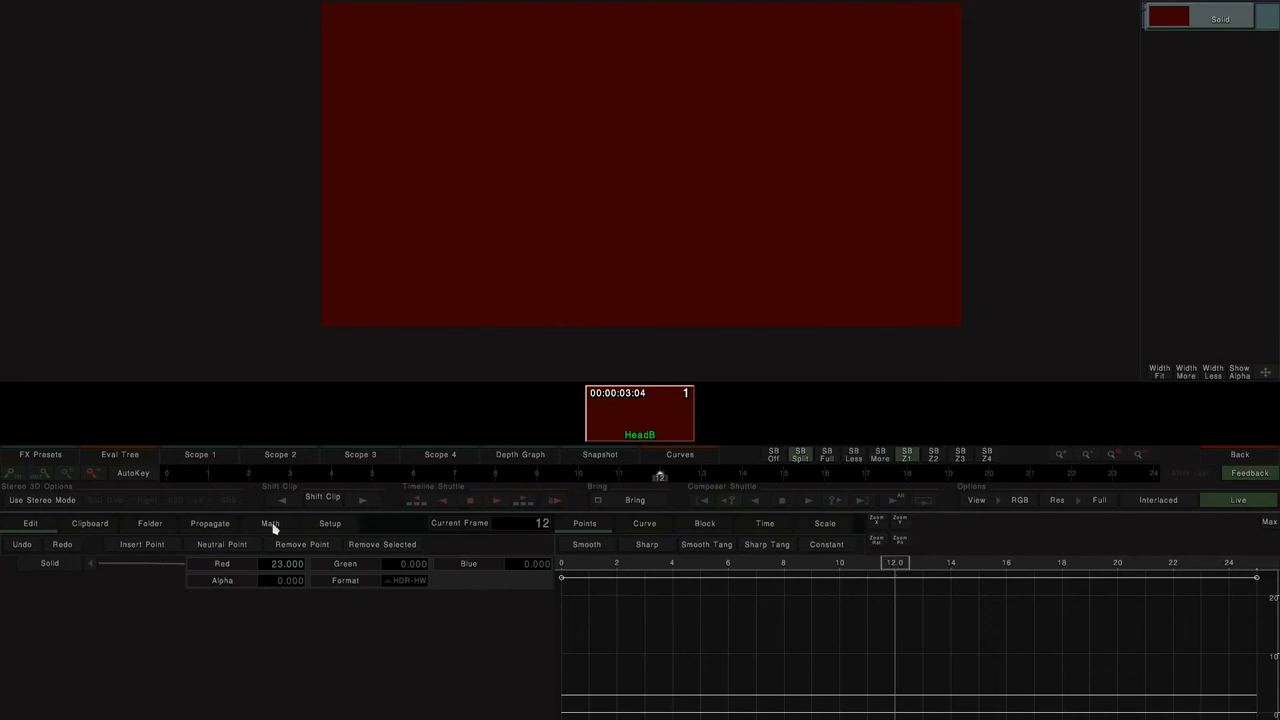
left_click(152, 478)
left_click_drag(286, 563, 116, 580)
mouse_move(894, 563)
left_mouse_down()
mouse_move(560, 566)
mouse_move(1177, 577)
mouse_move(612, 565)
mouse_move(1250, 566)
mouse_move(602, 562)
mouse_move(1145, 563)
left_mouse_up()
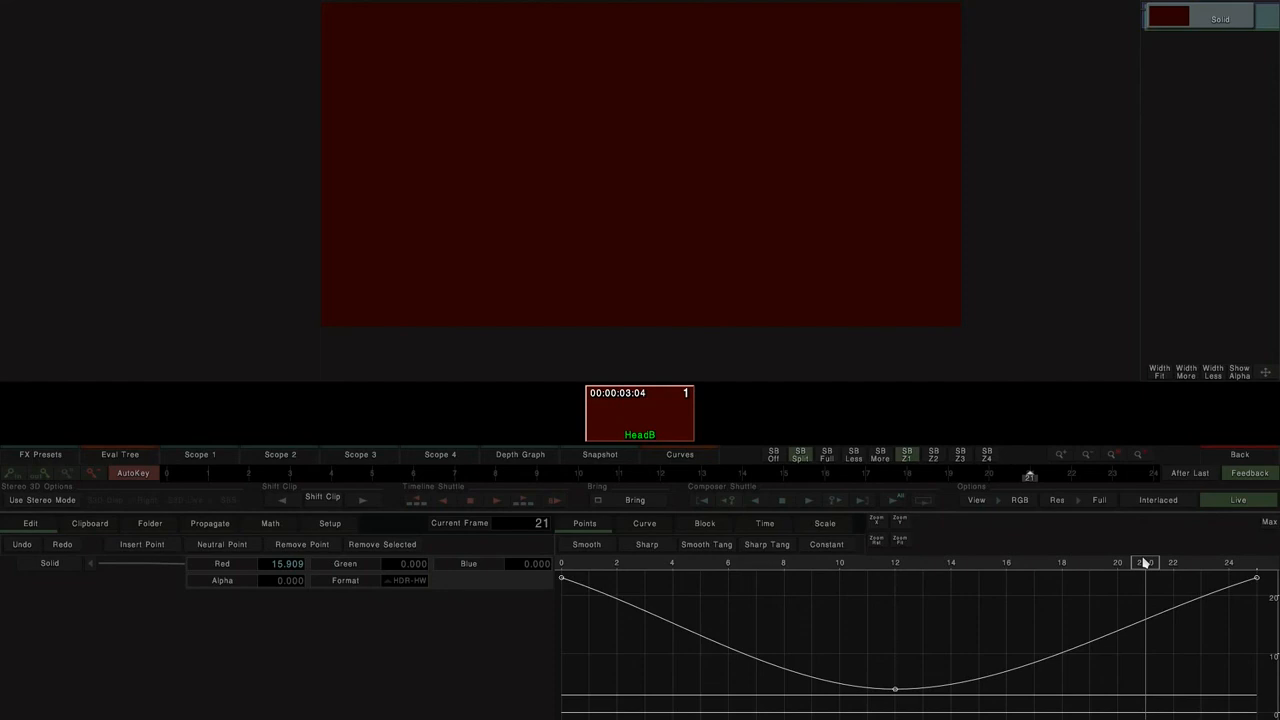
mouse_move(1145, 563)
left_mouse_down()
mouse_move(575, 565)
mouse_move(1218, 563)
mouse_move(562, 563)
mouse_move(1277, 570)
left_mouse_up()
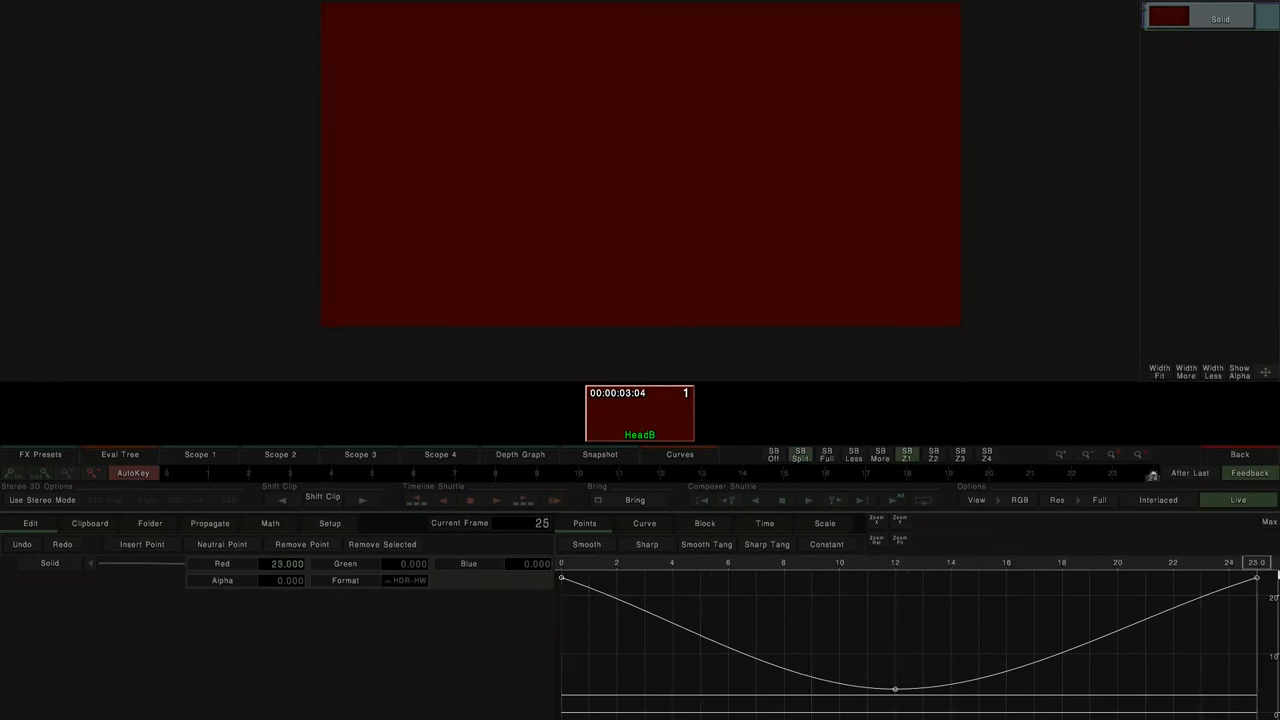
- Return to the timeline and extend the end of the Solid clip to 02:00
left_click(1240, 456)
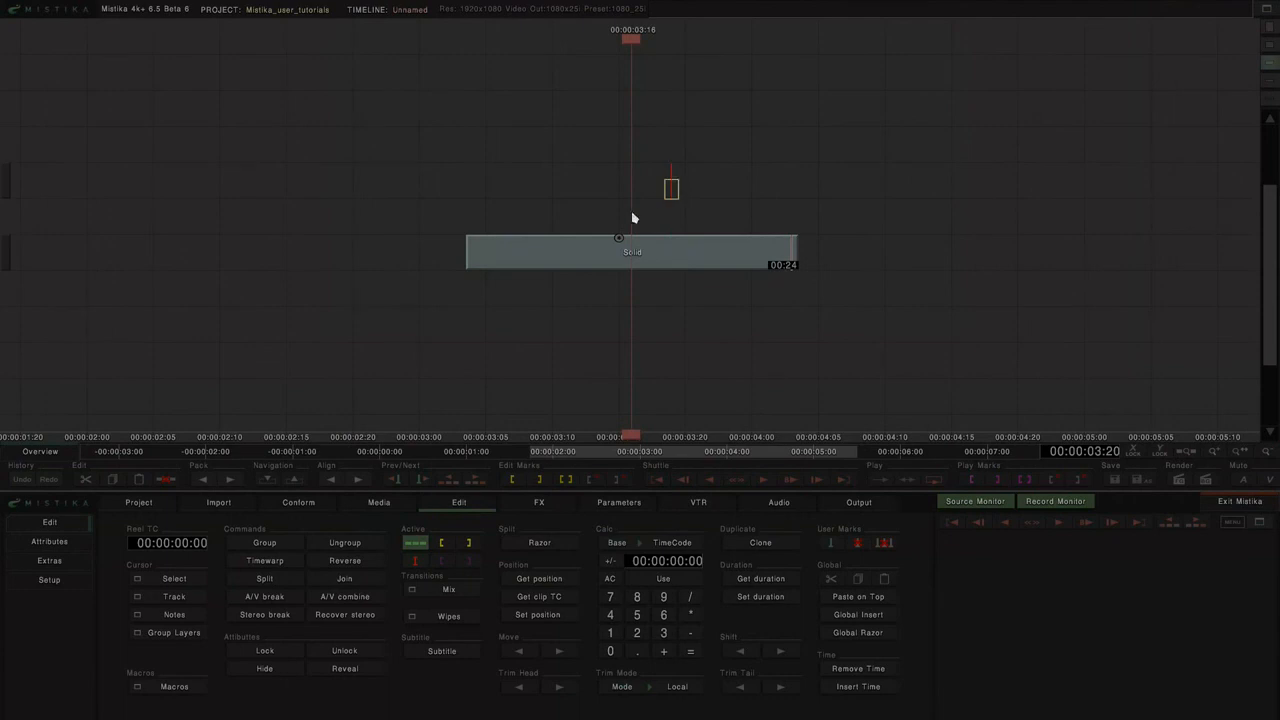
left_click(498, 254)
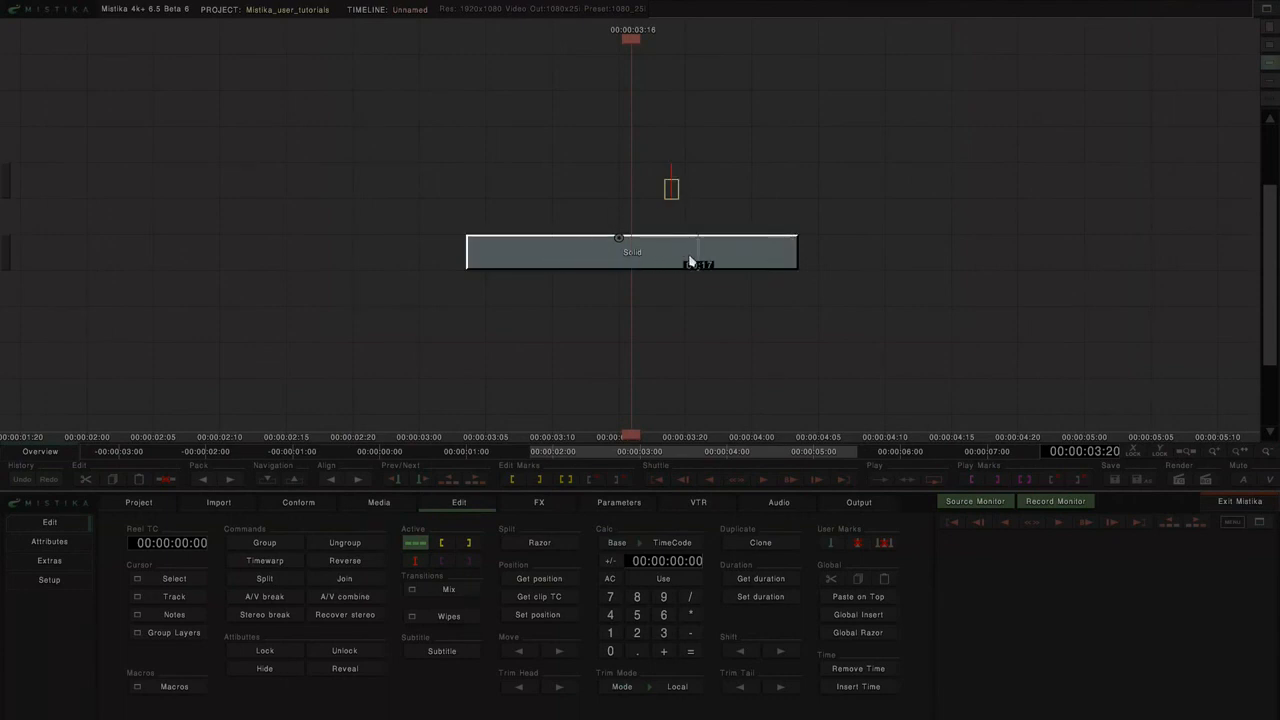
left_click(853, 261)
left_click_drag(814, 258, 1151, 266)
left_click(871, 326)
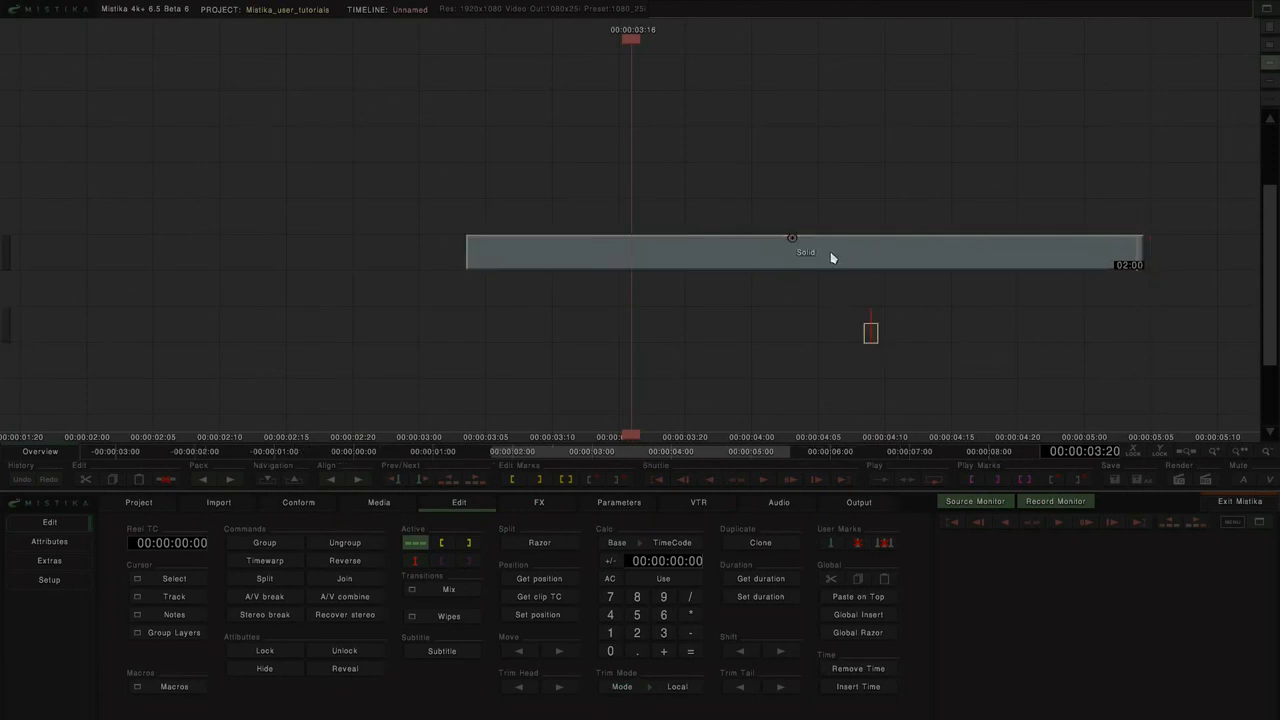
- Reopen the Solid's curves and snap the stretched Red curve's middle point onto frame 24
double_click(842, 253)
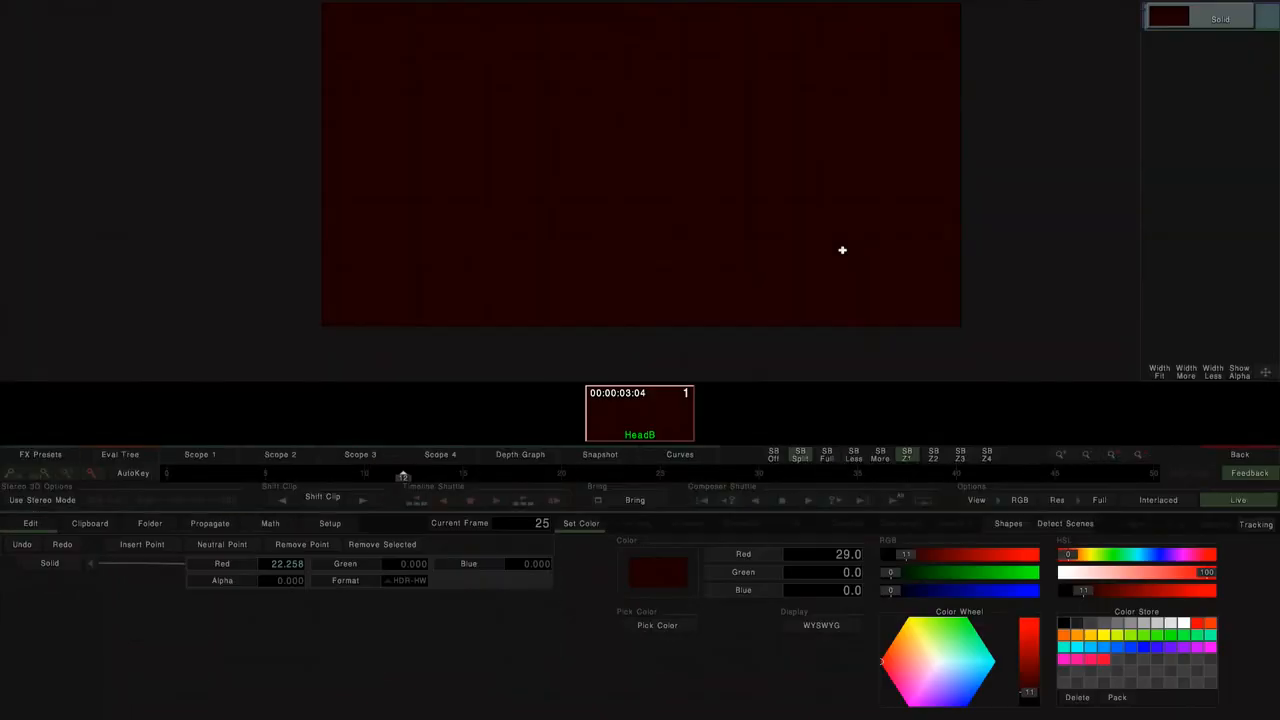
left_click(685, 455)
mouse_move(1247, 566)
left_mouse_down()
mouse_move(563, 566)
mouse_move(957, 568)
mouse_move(1217, 590)
mouse_move(1266, 580)
mouse_move(543, 580)
mouse_move(856, 598)
mouse_move(903, 590)
mouse_move(588, 585)
mouse_move(1272, 575)
mouse_move(523, 566)
left_mouse_up()
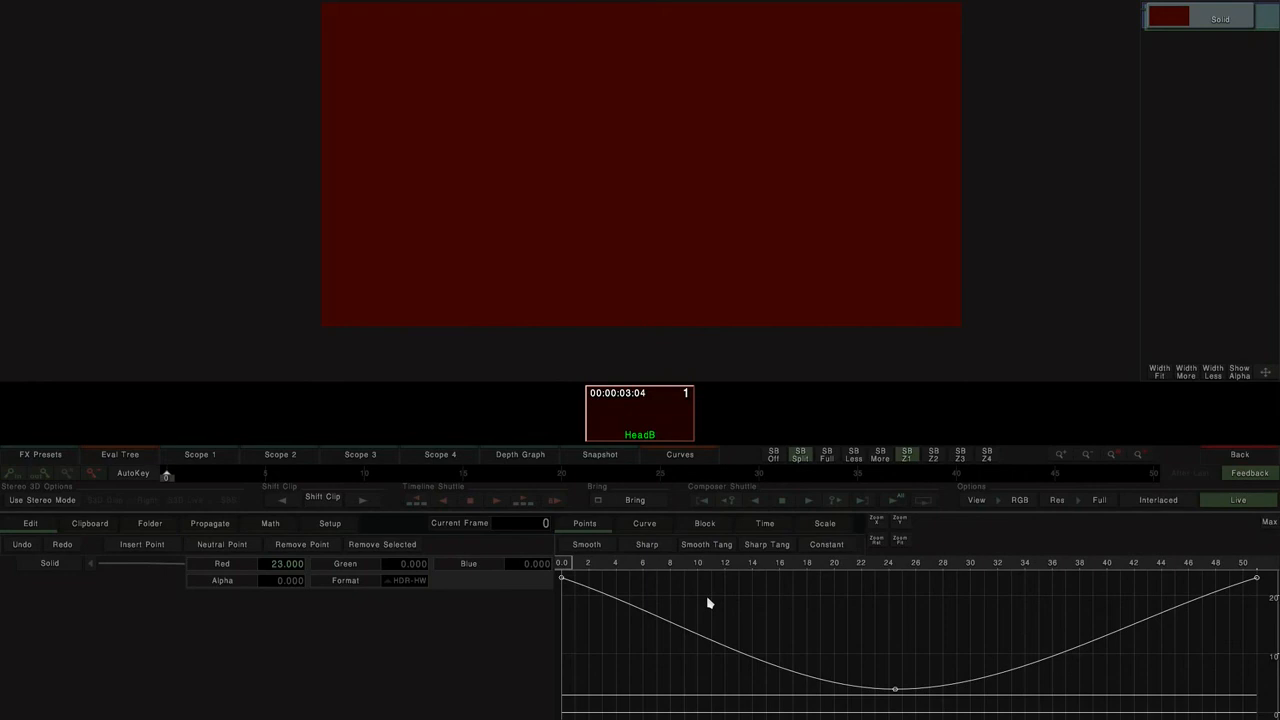
left_click(897, 692)
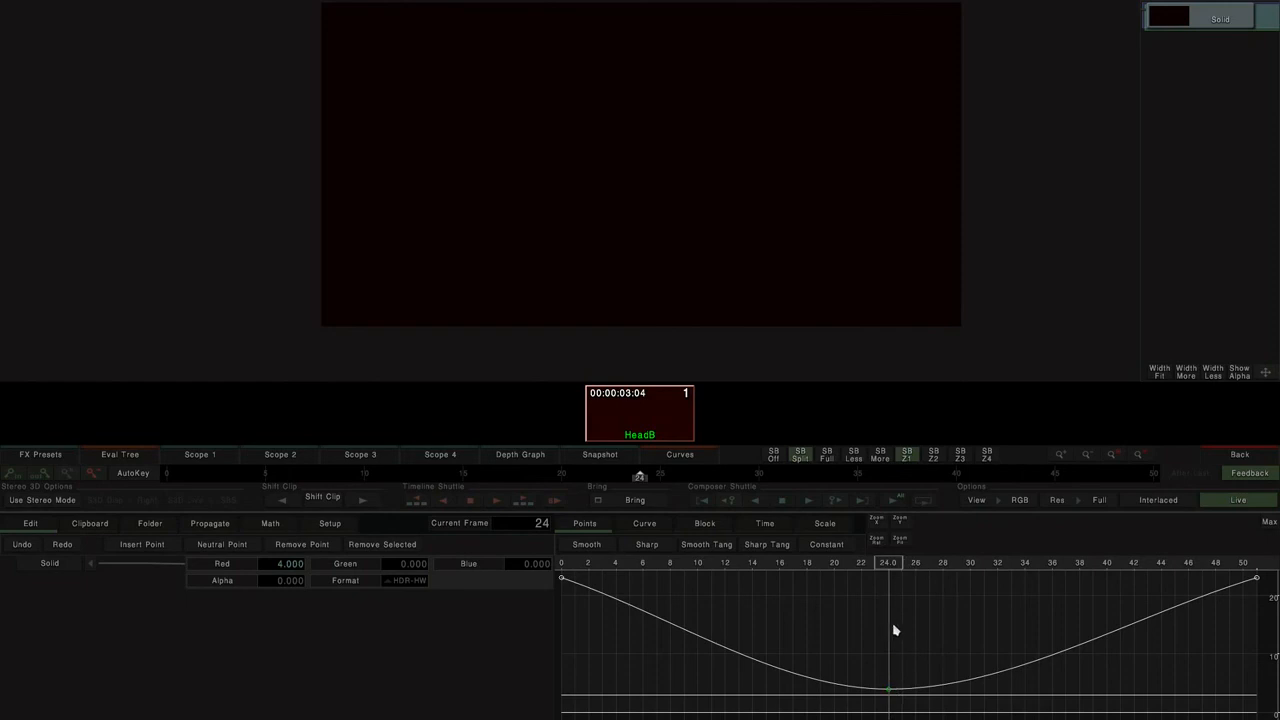
- Trim the end of the Solid clip back to 01:07 and examine its Red curve at the frame 24 point
left_click(1237, 455)
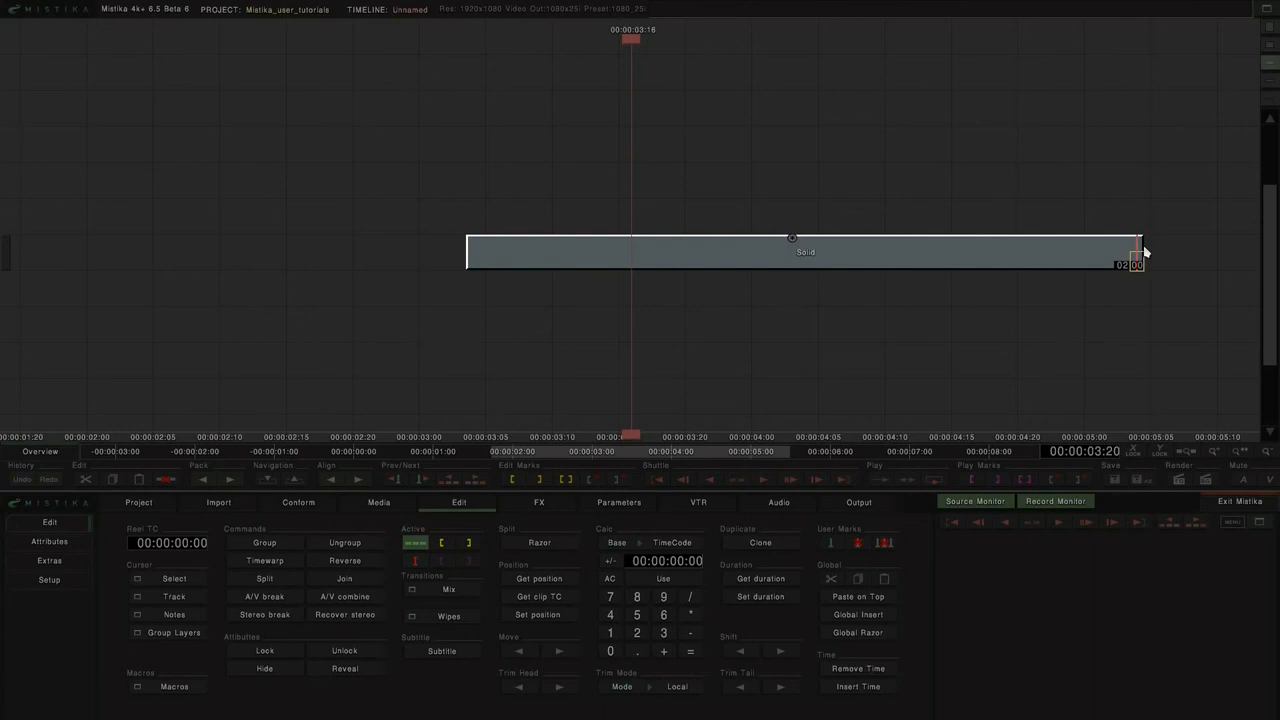
left_click_drag(1144, 250, 907, 272)
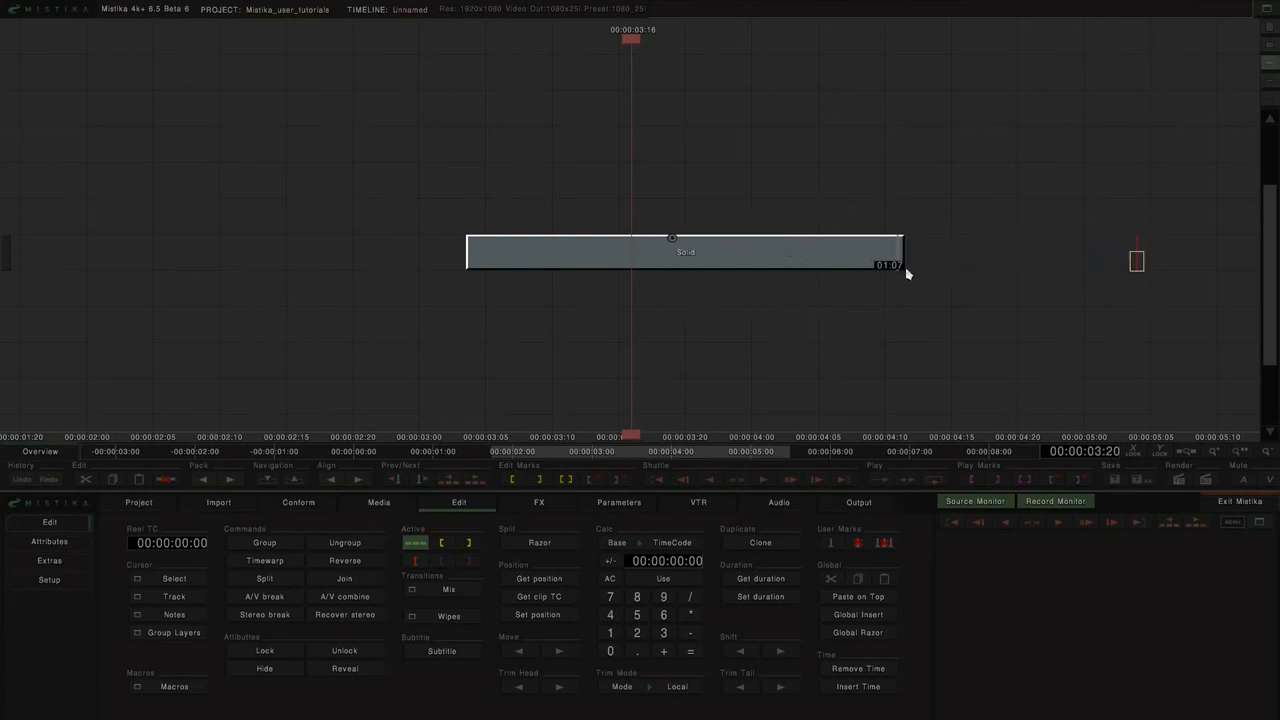
double_click(845, 264)
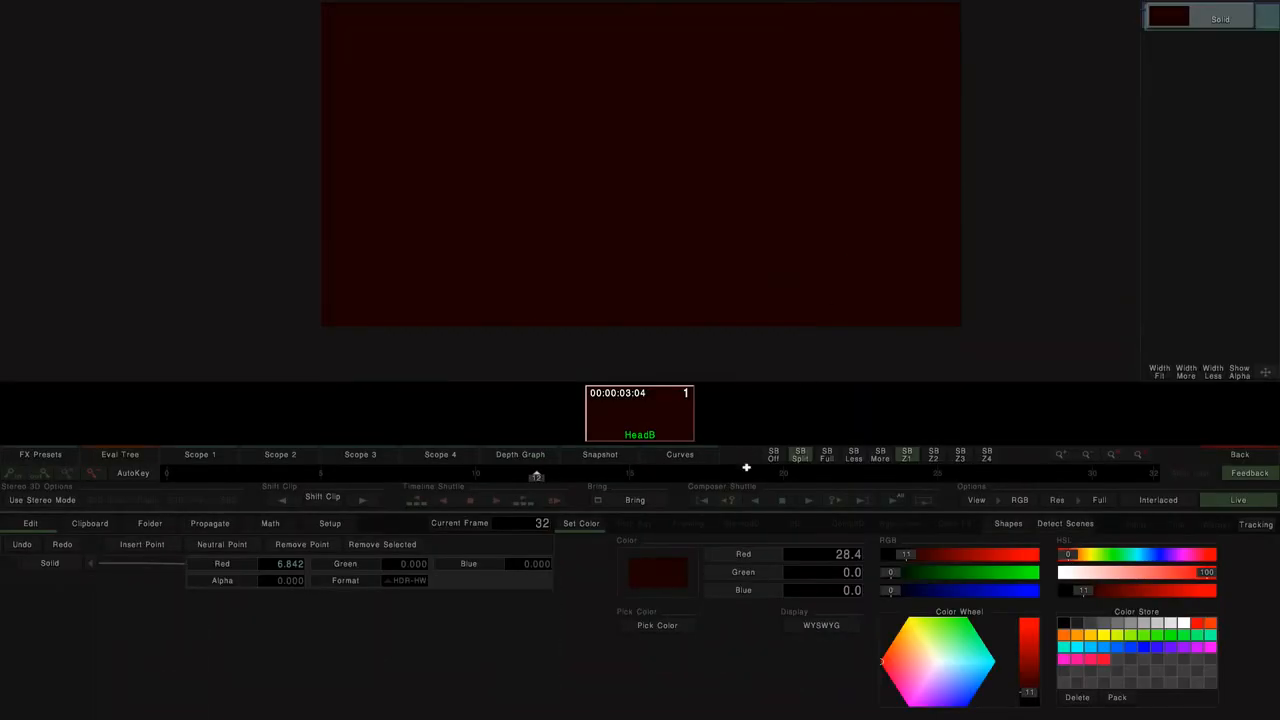
left_click(670, 455)
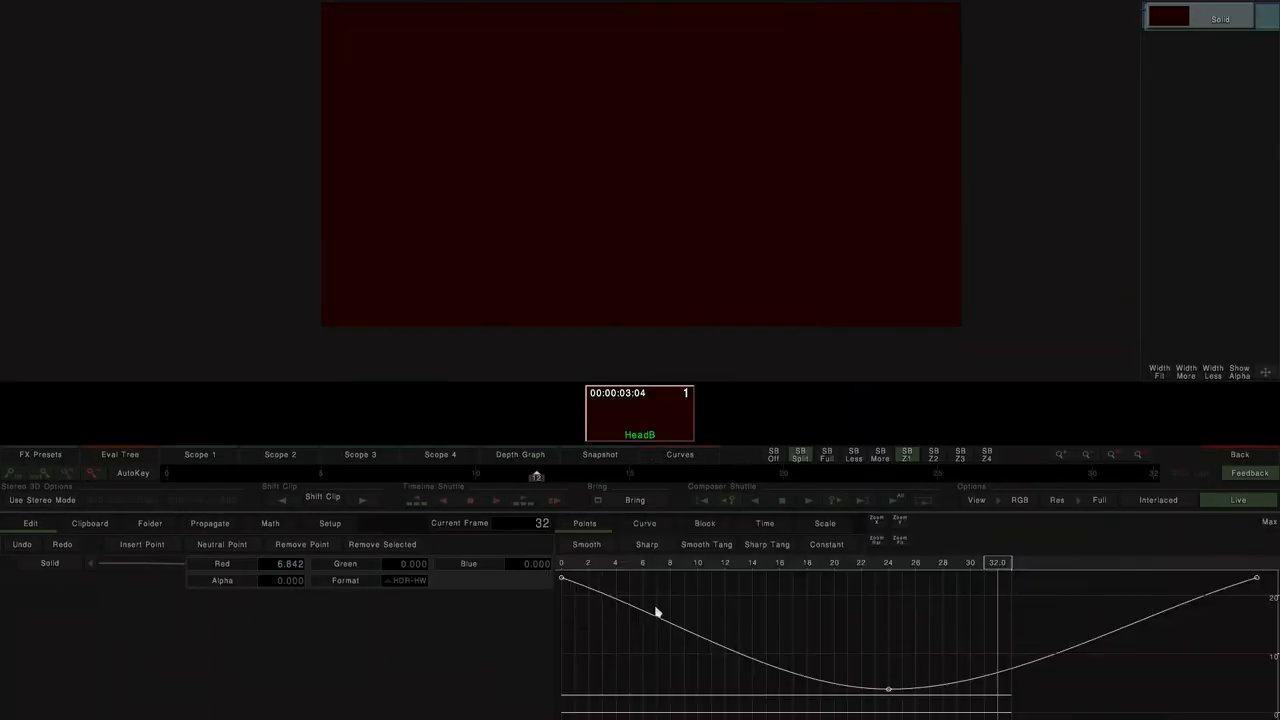
left_click(890, 691)
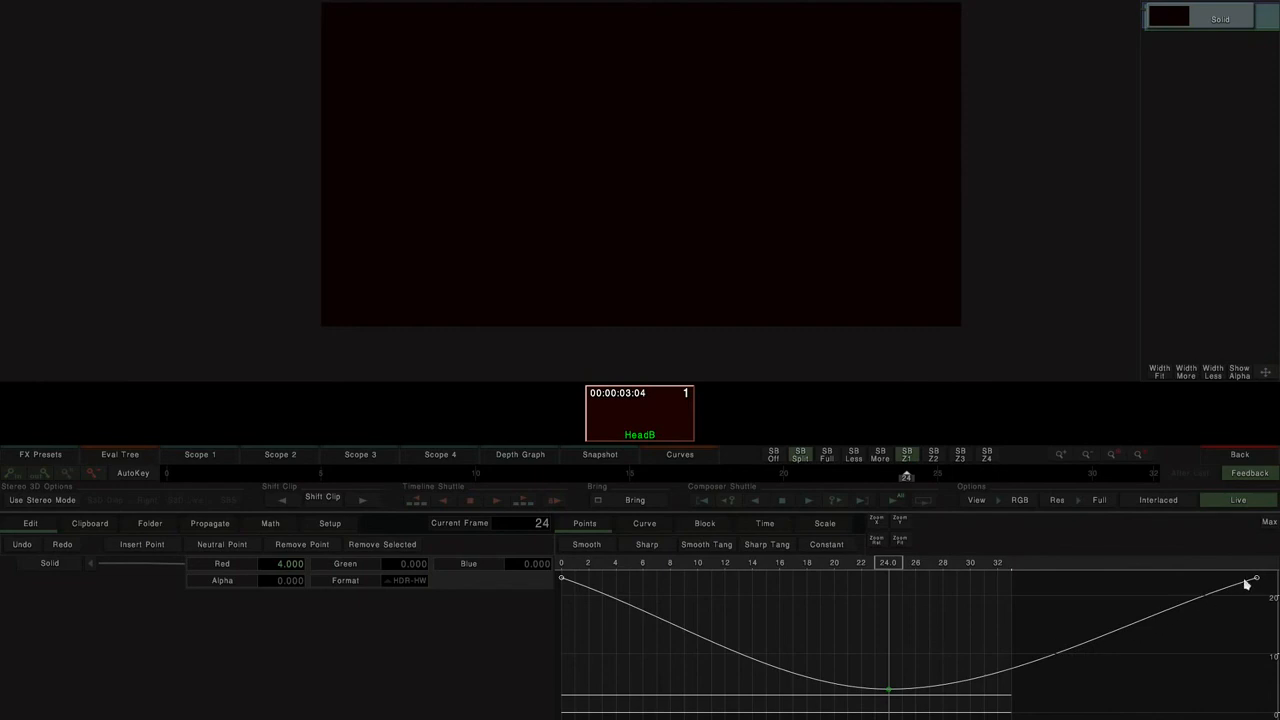
left_click_drag(888, 563, 894, 594)
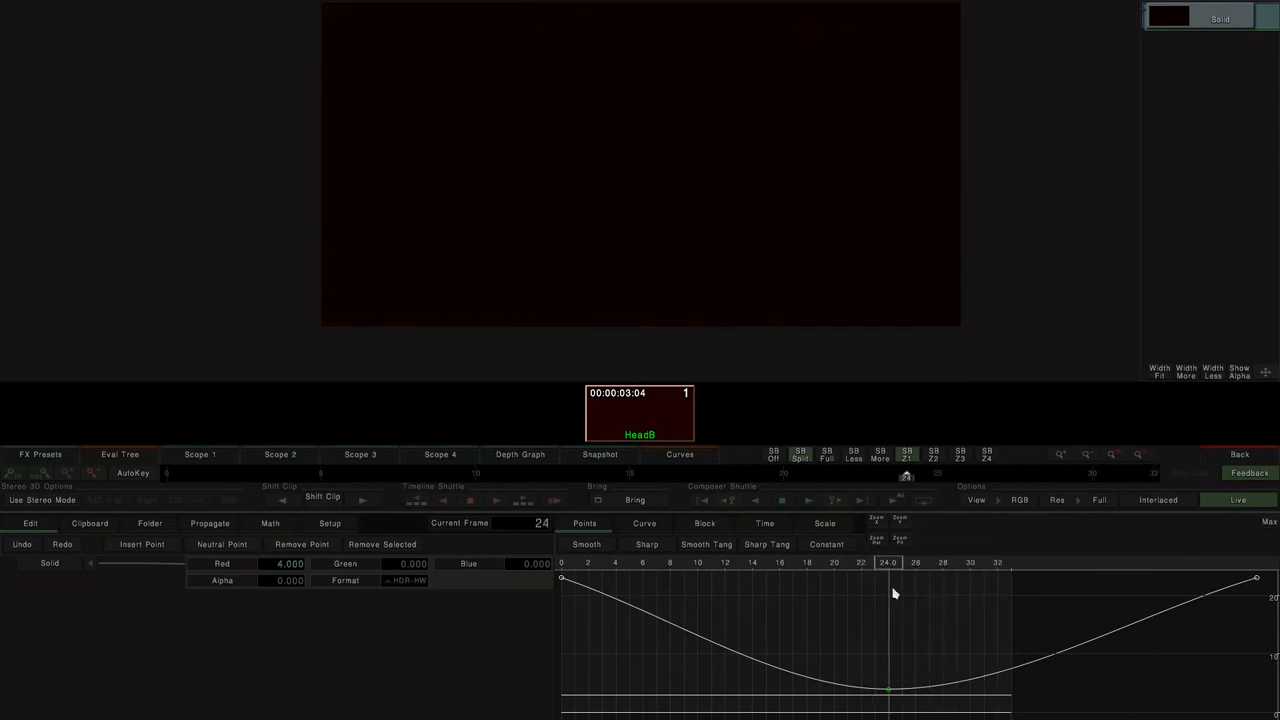